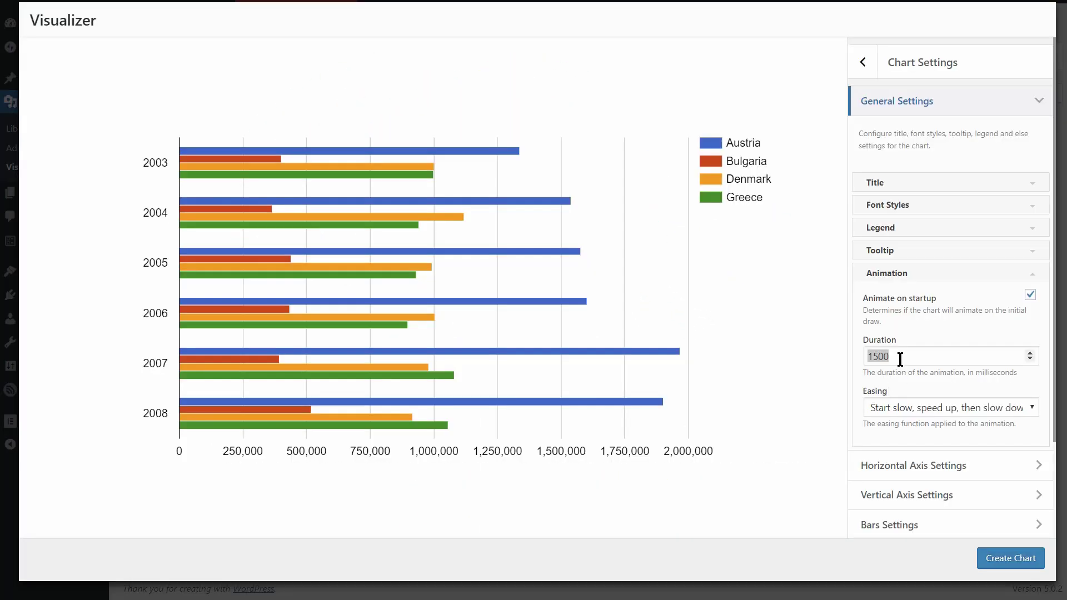
Enter 1 as the animation duration, collapse Animation and General Settings, and expand Manual Configuration
double_click(899, 356)
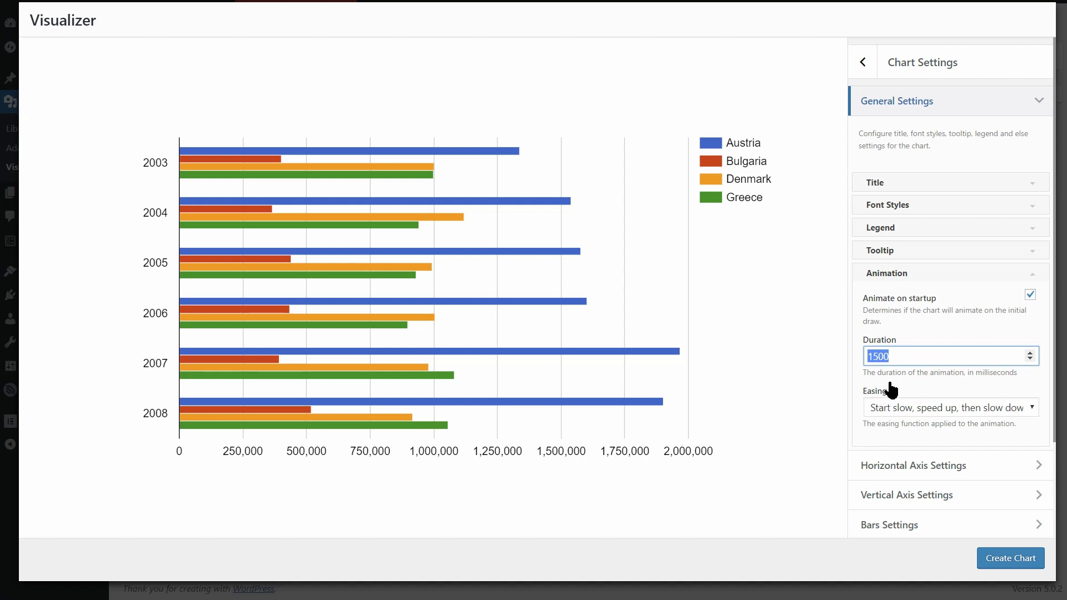
type("1")
left_click(1028, 275)
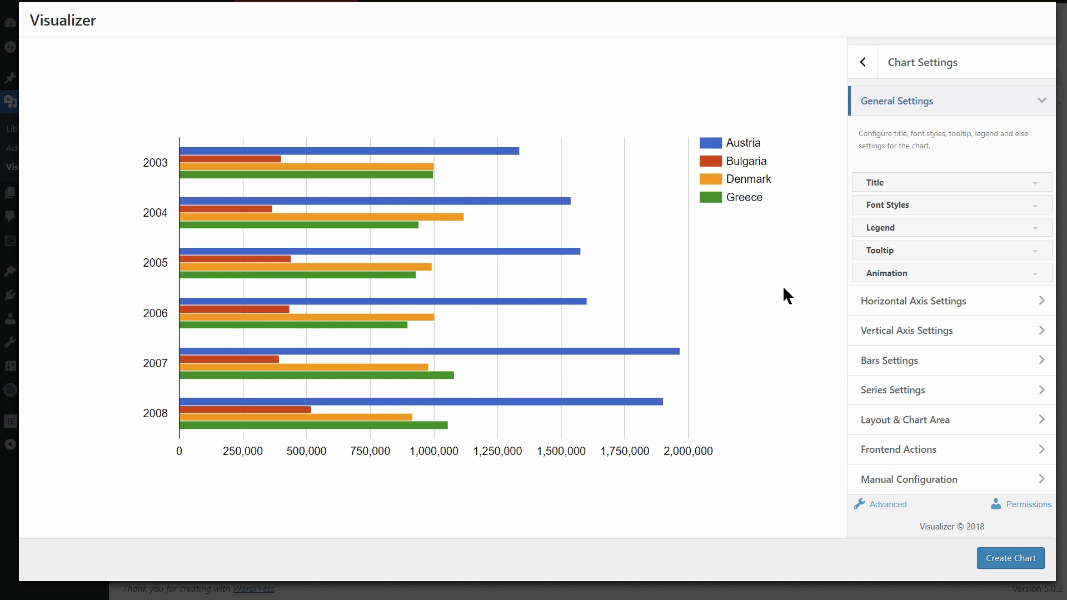
left_click(1041, 104)
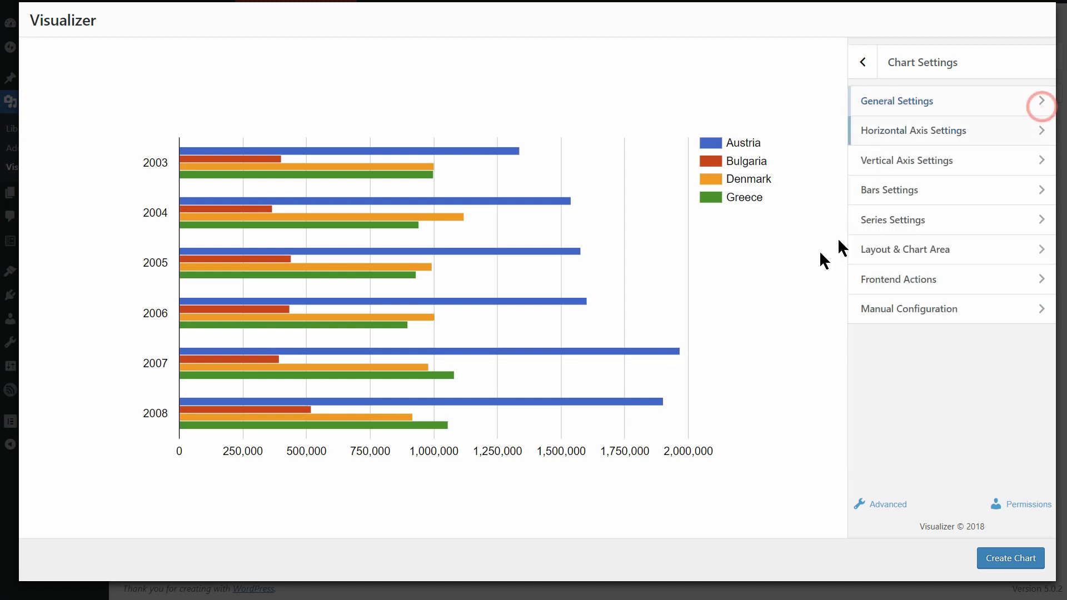
left_click(1037, 312)
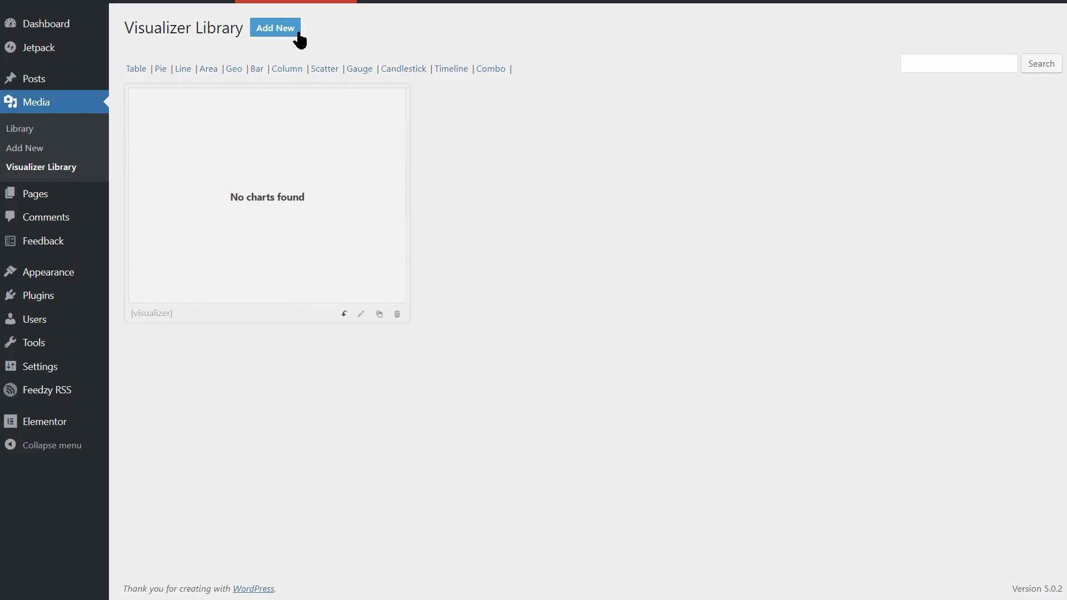
Start a new Column chart and proceed to the chart editor
left_click(301, 36)
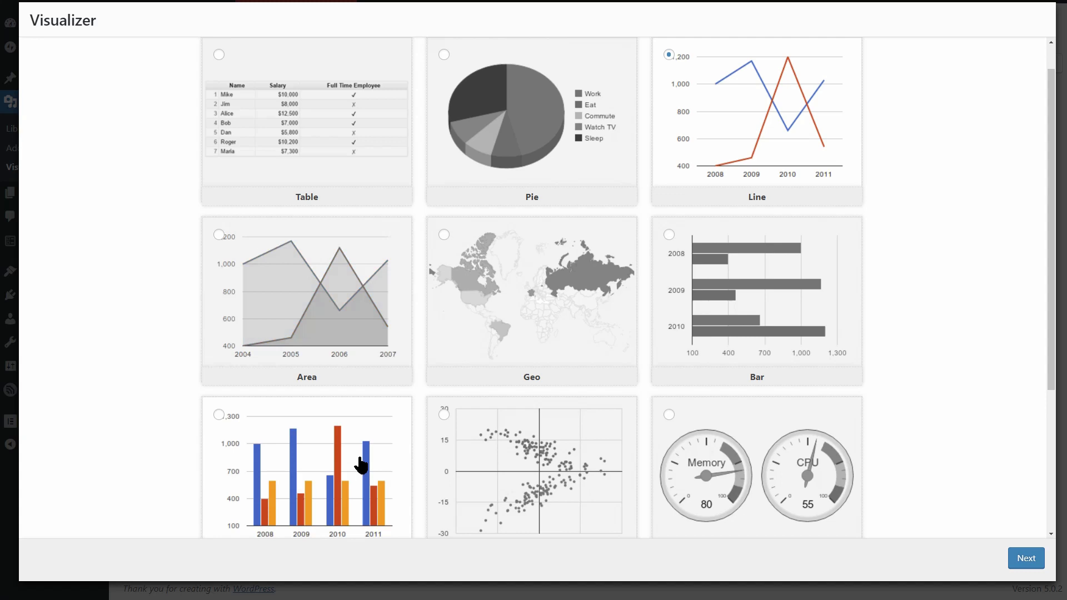
left_click(362, 465)
left_click(1024, 559)
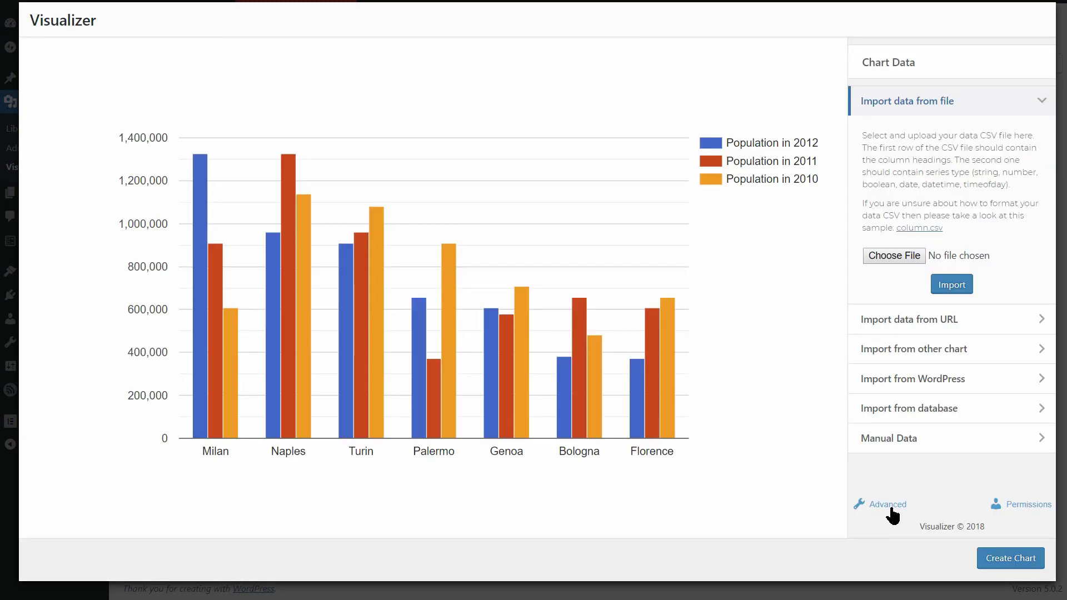
Enable Animate on startup with a 2000 ms duration under General Settings > Animation
left_click(888, 505)
left_click(993, 100)
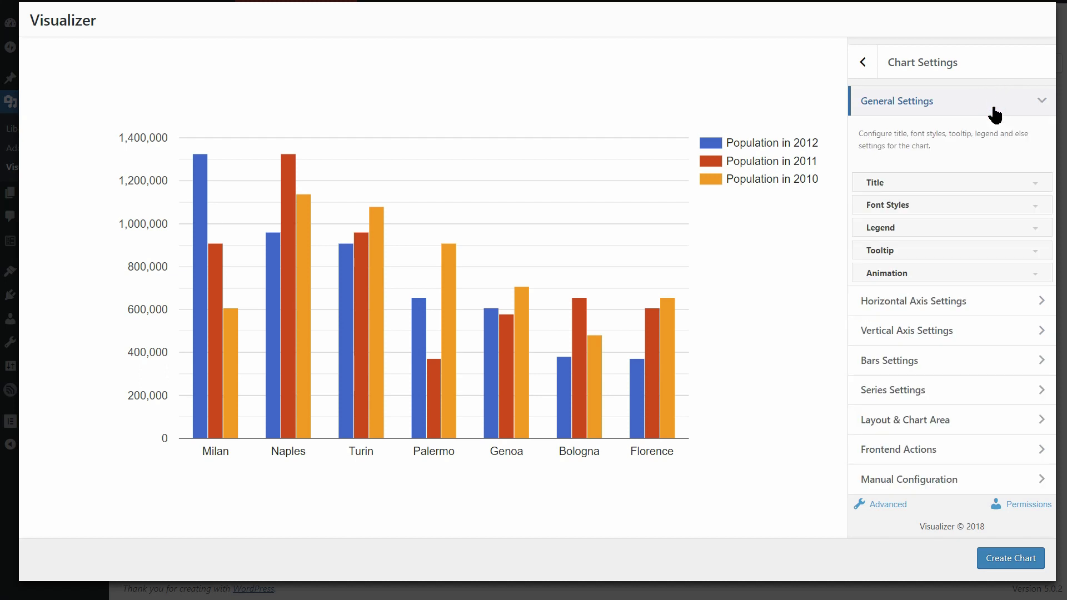
left_click(1016, 273)
scroll(1016, 276, "down", 2)
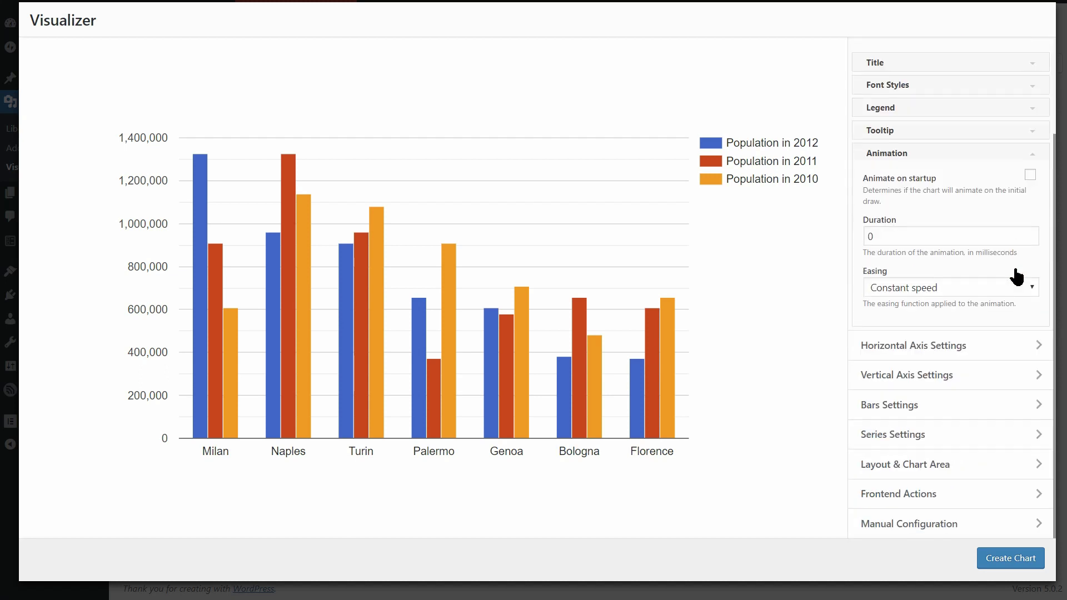
left_click(1030, 174)
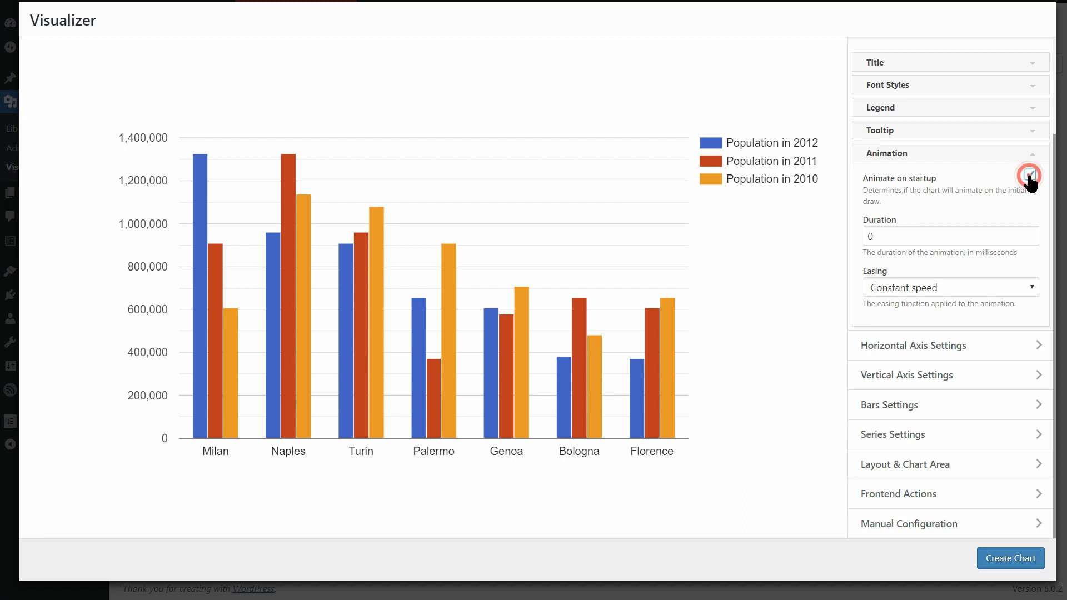
double_click(881, 238)
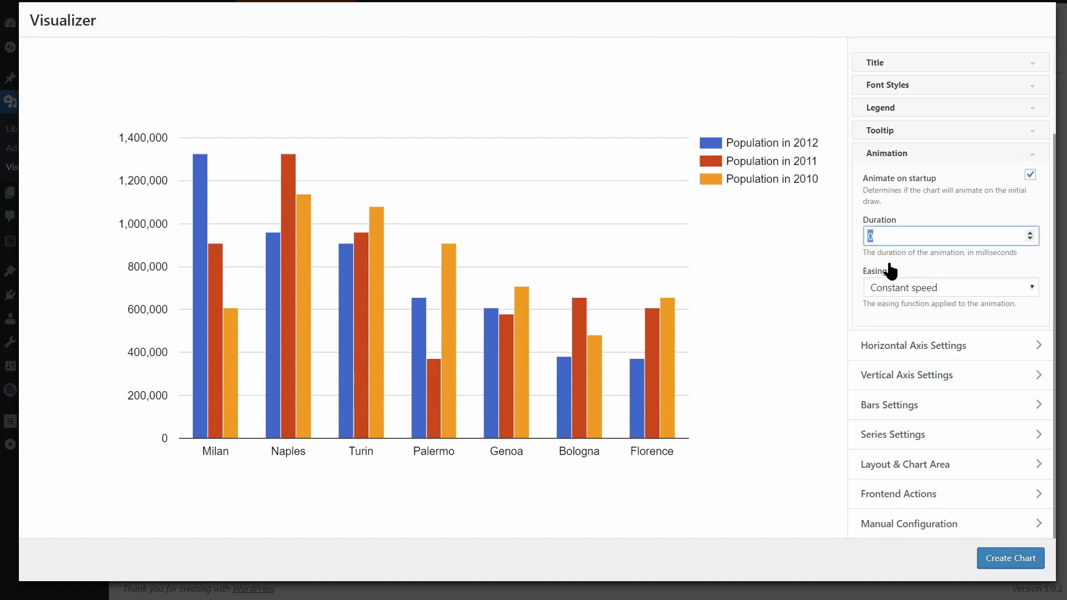
type("000")
Try several easing styles, settling on in-and-out (slow, fast, slow)
left_click(892, 288)
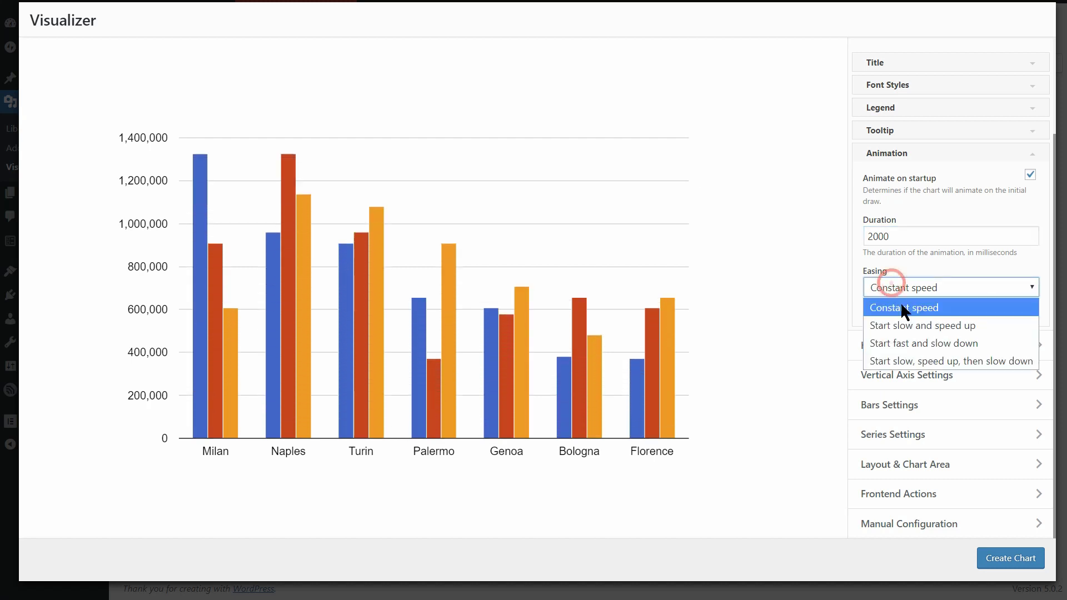
left_click(909, 326)
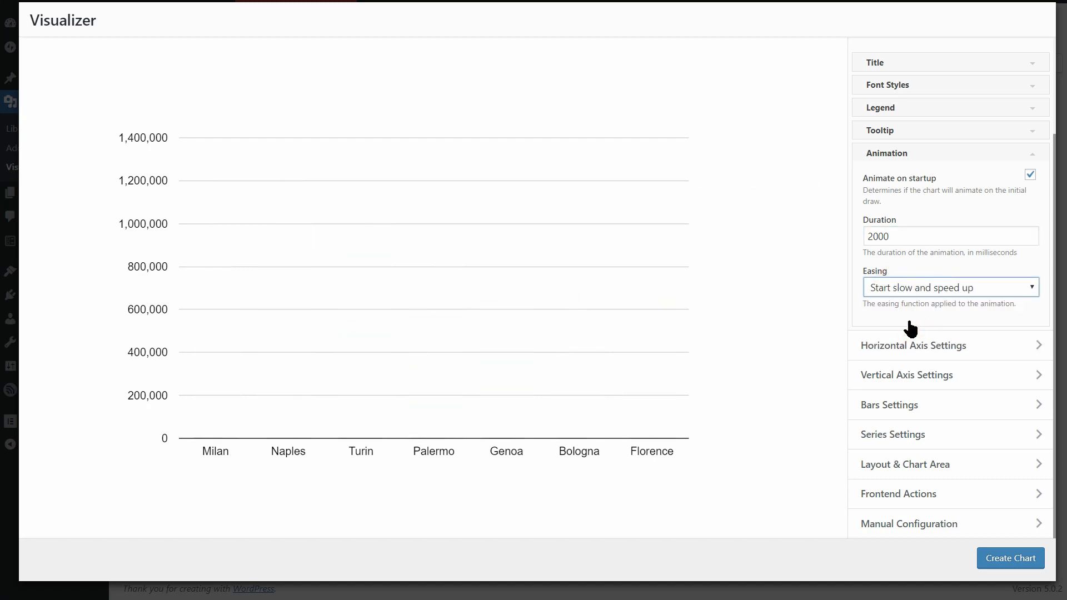
left_click(925, 284)
left_click(892, 343)
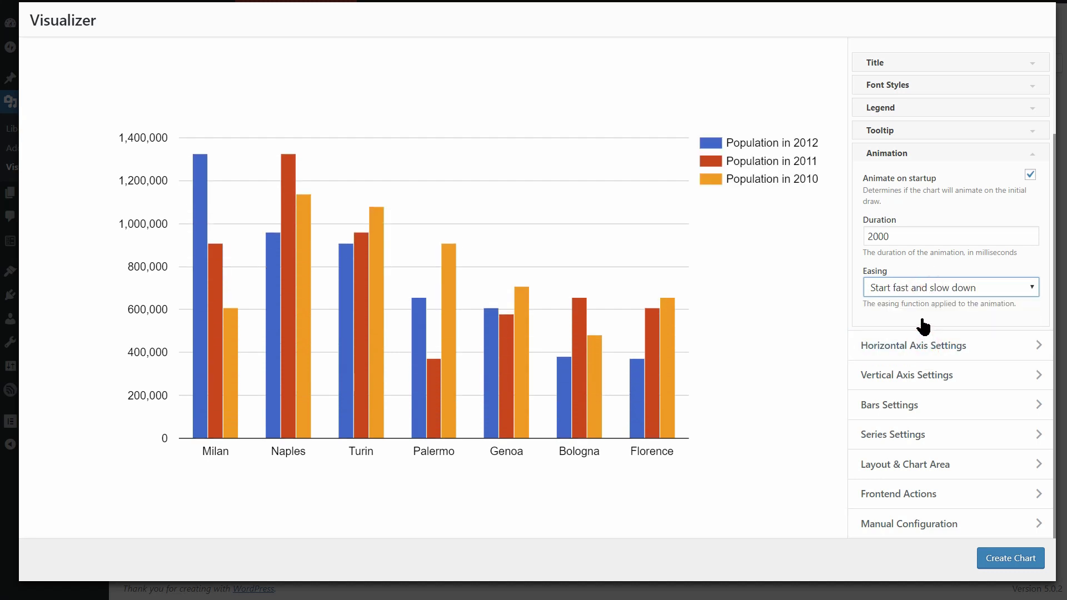
left_click(929, 289)
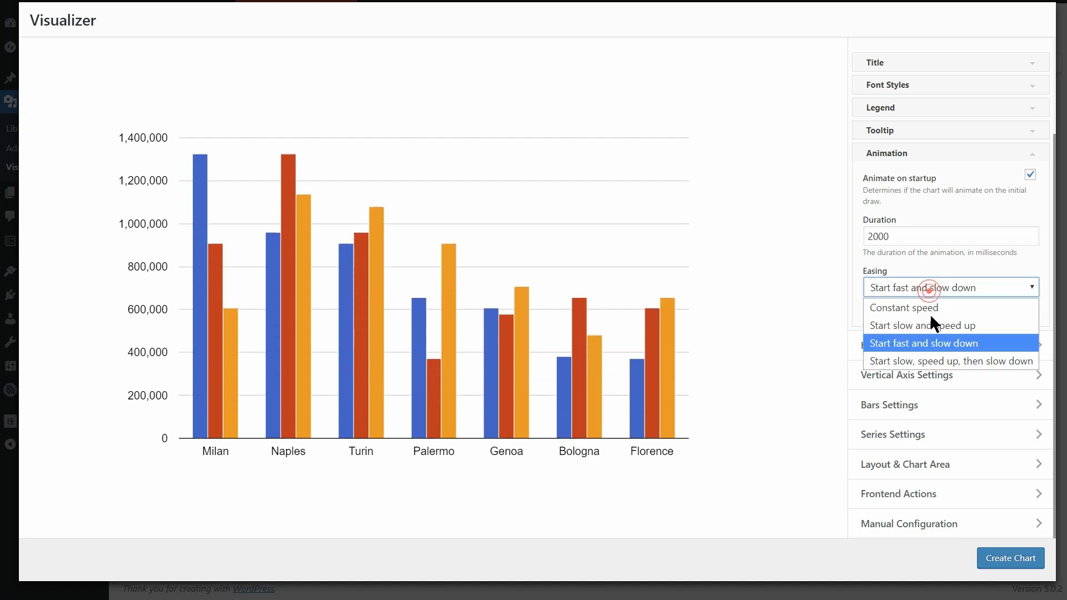
left_click(935, 358)
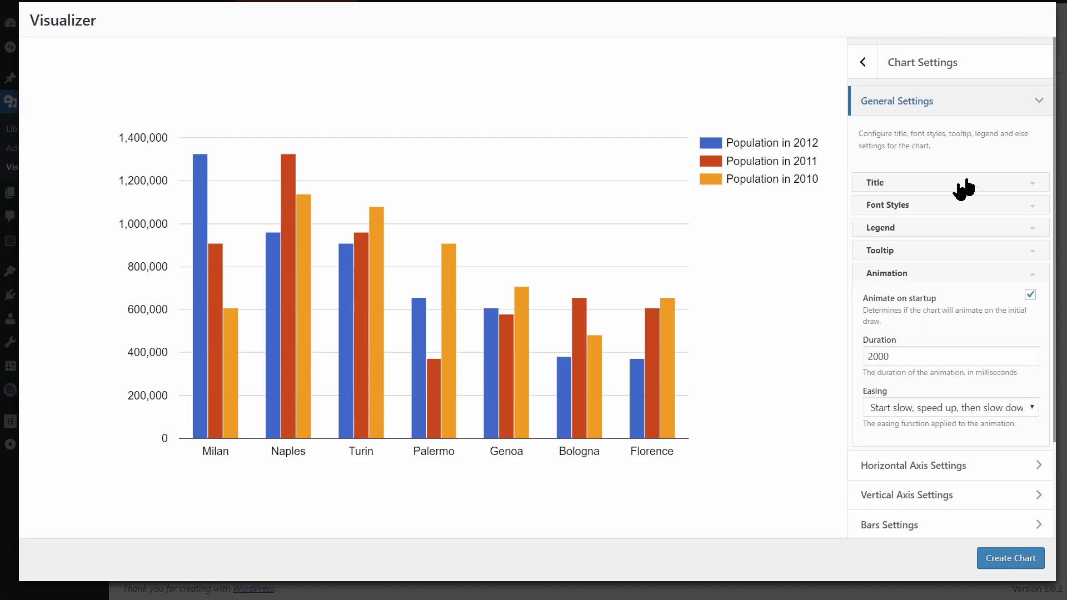
Copy the example animation JSON (3000 ms, out easing, startup) into the Manual Configuration box and apply it
left_click(1039, 101)
left_click(1039, 310)
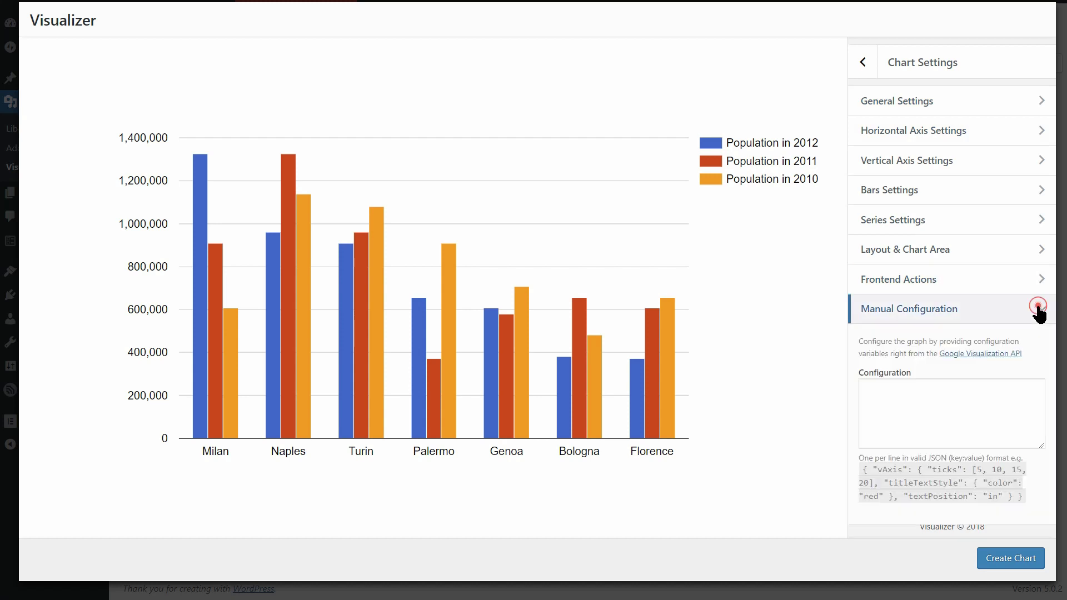
left_click(873, 396)
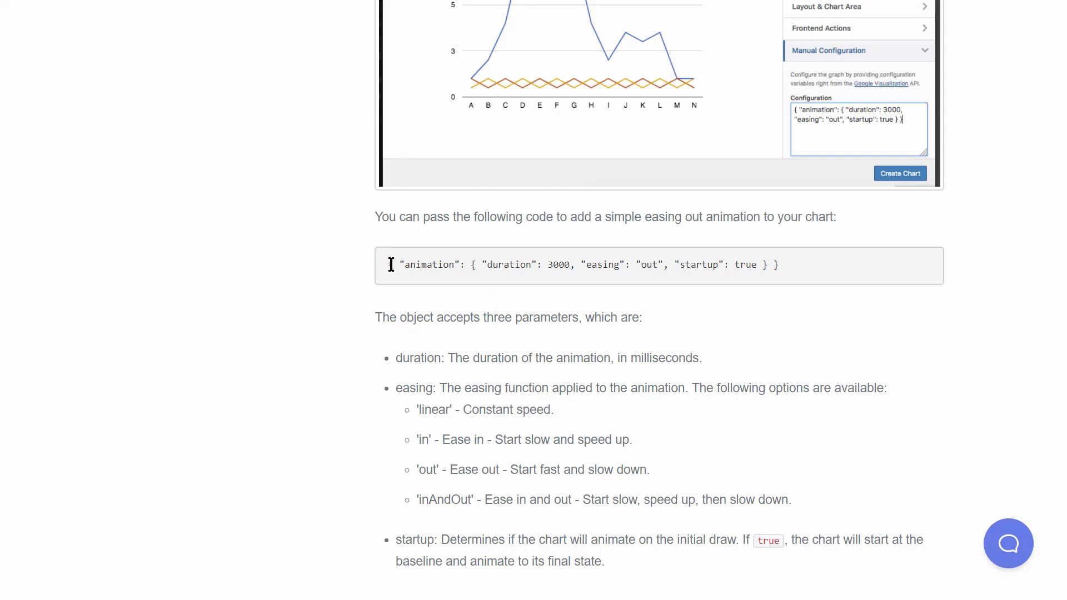
left_click_drag(391, 264, 787, 272)
right_click(738, 263)
left_click(757, 269)
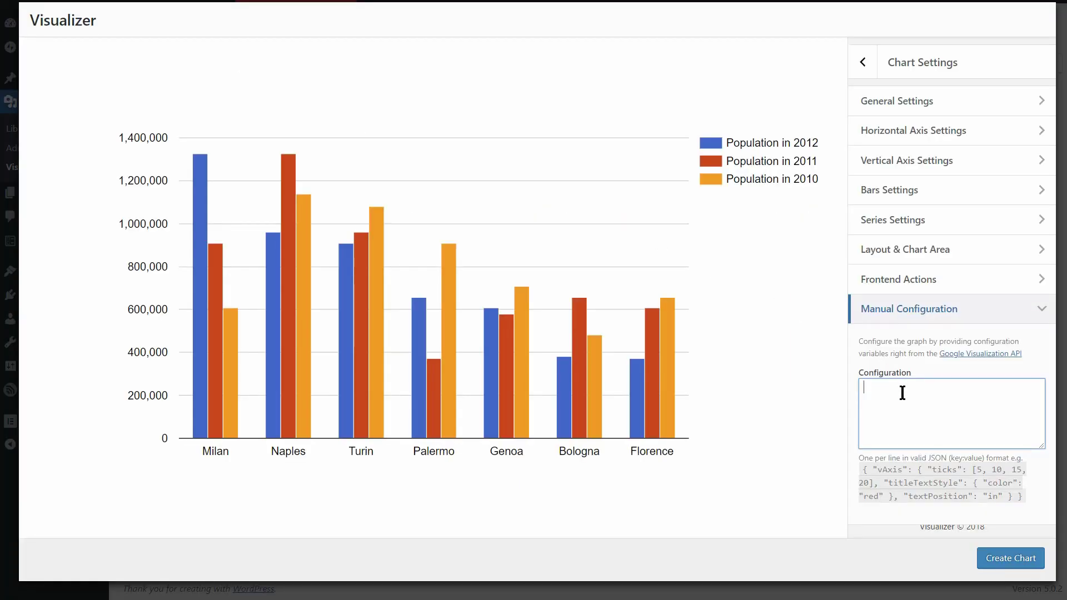
key("ctrl+v")
left_click(824, 416)
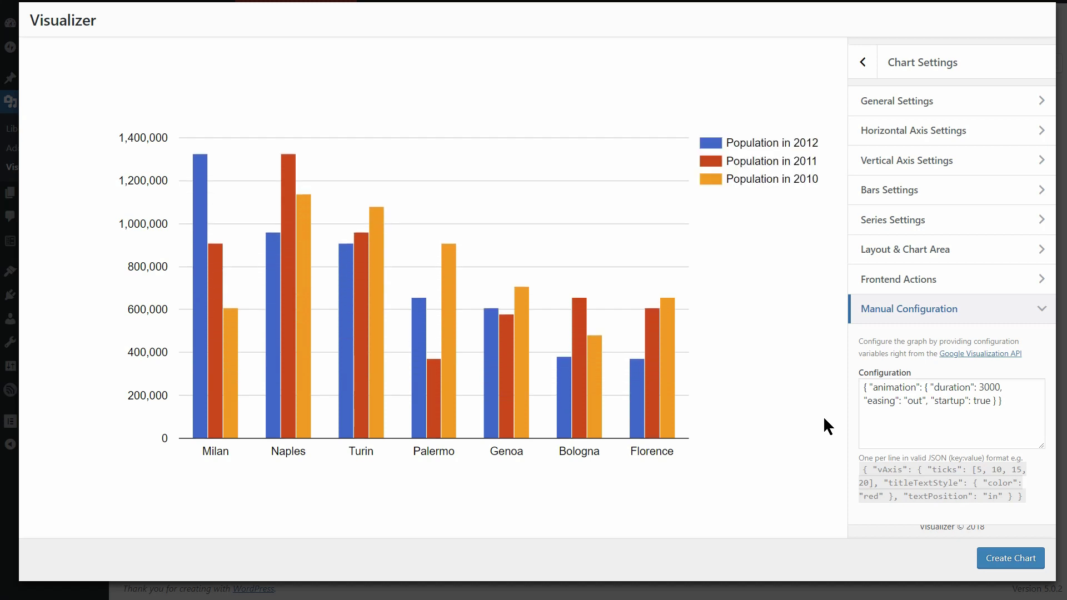
Change the configuration's easing value to inAndOut
left_click_drag(980, 388, 995, 388)
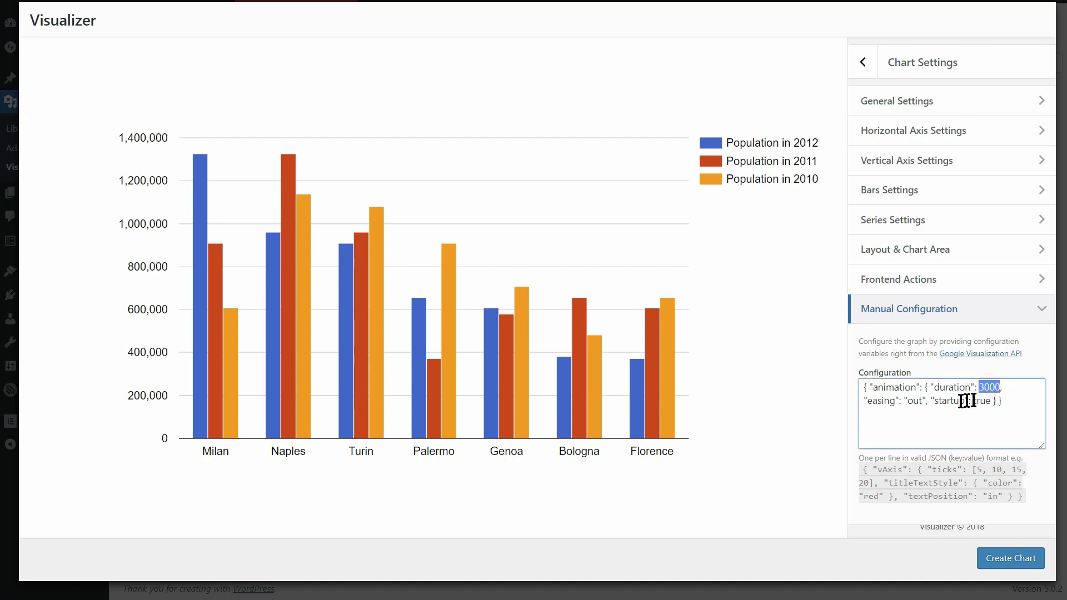
left_click_drag(870, 402, 920, 408)
type("li")
type("near")
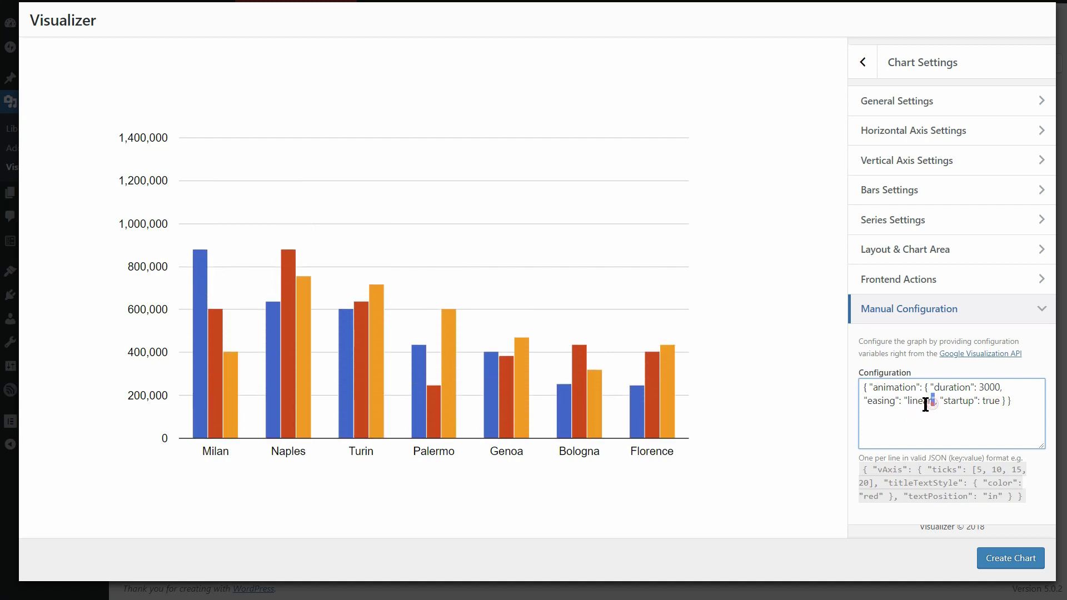
double_click(926, 402)
key("BackSpace")
type("in")
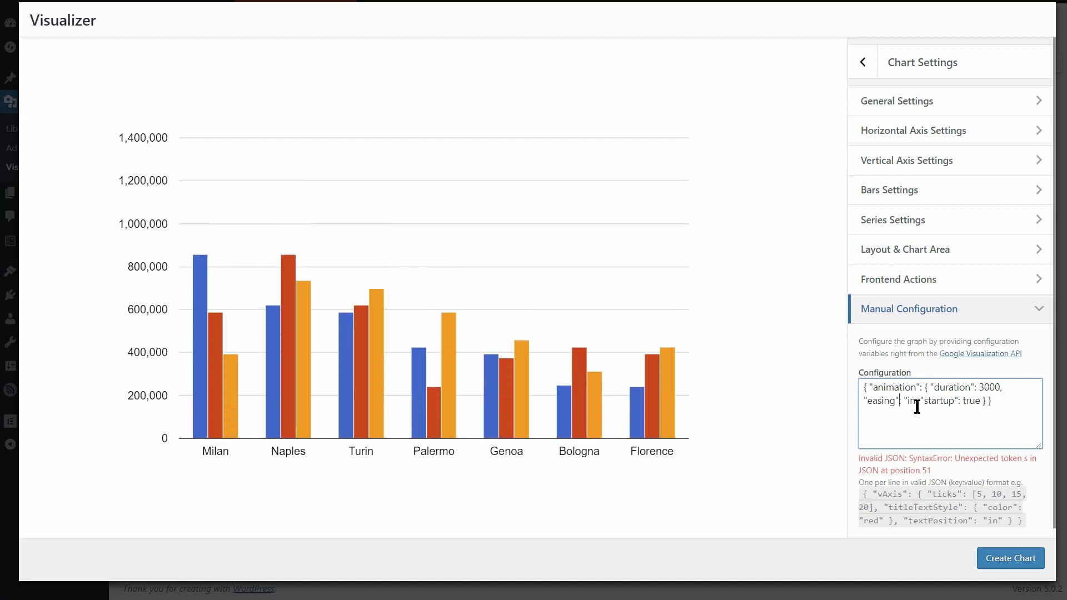
key("BackSpace")
key("BackSpace")
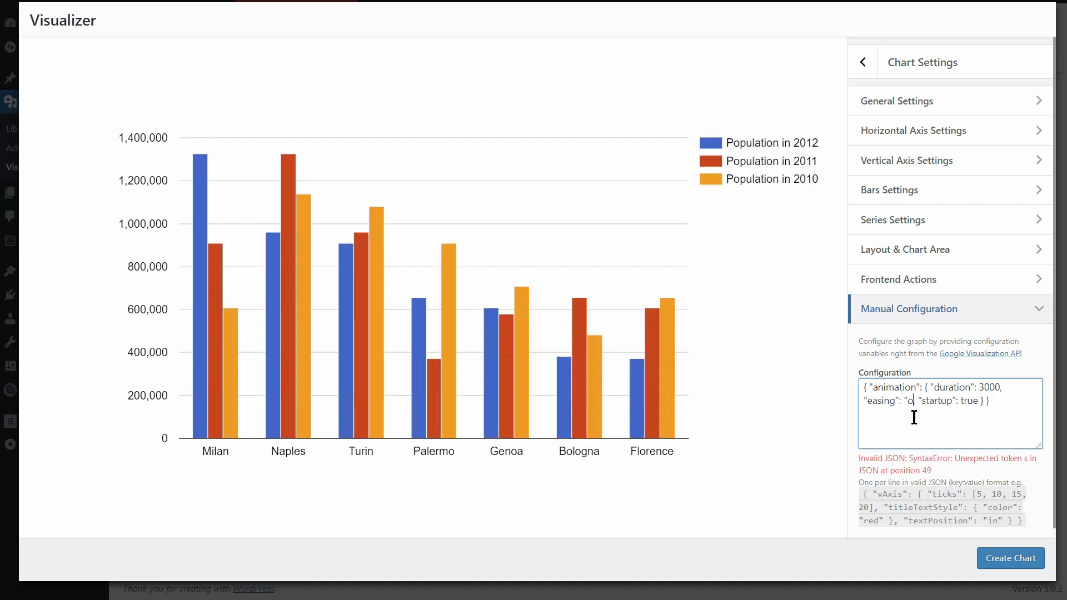
type("out")
left_click_drag(922, 404, 911, 407)
type("inAndOut")
Change the duration from 3000 to 2000 and save the chart with Create Chart
left_click_drag(996, 404, 1010, 406)
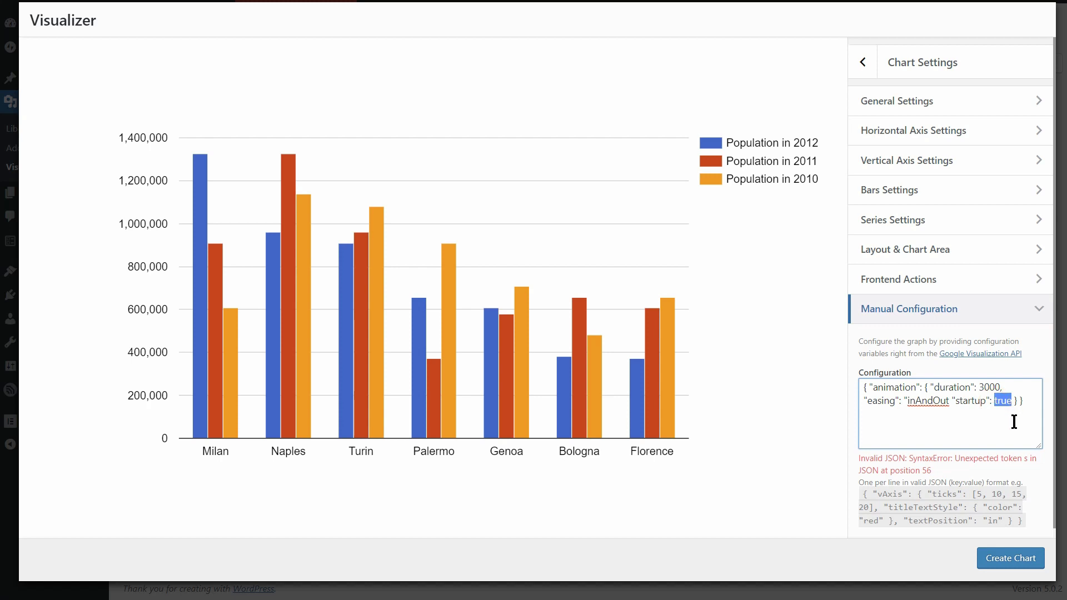
left_click(1015, 422)
left_click(984, 387)
key("BackSpace")
type("2")
left_click(1001, 558)
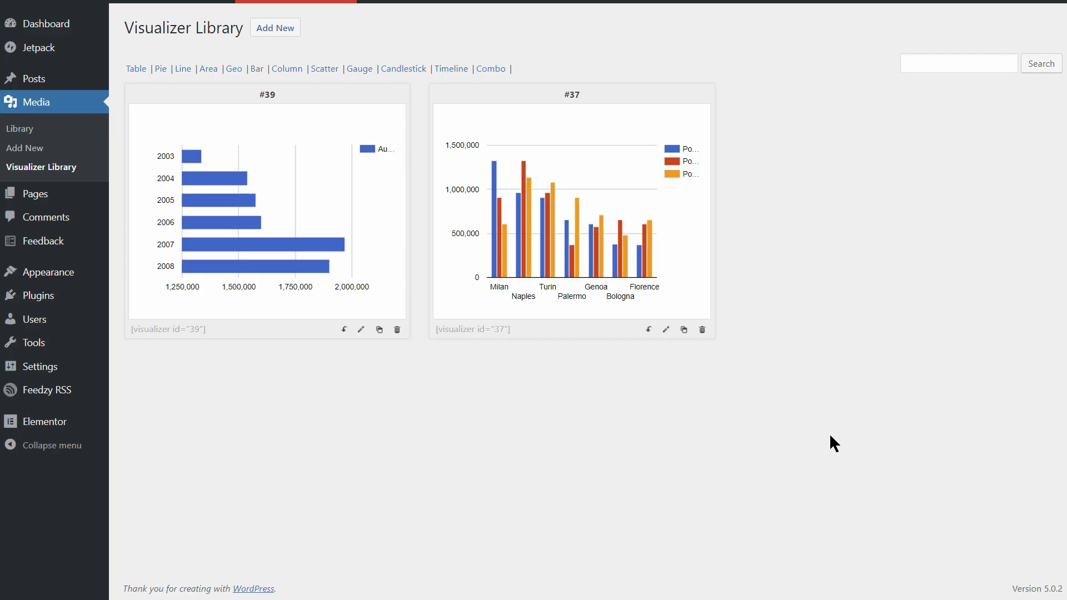
Edit the Austria bar chart #39 and collapse the Import data from file section
left_click(362, 330)
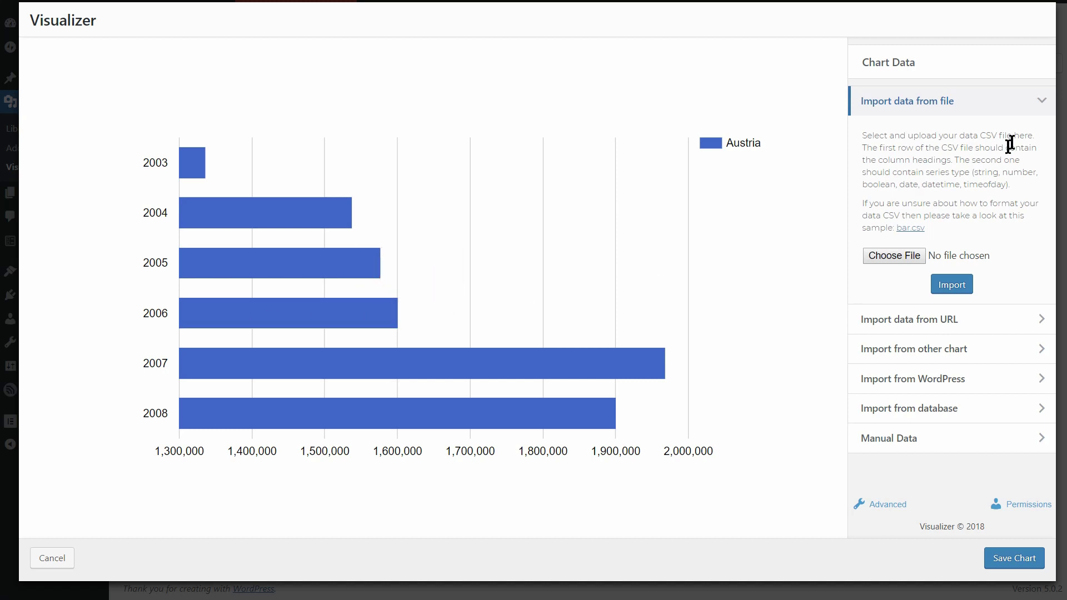
left_click(1038, 105)
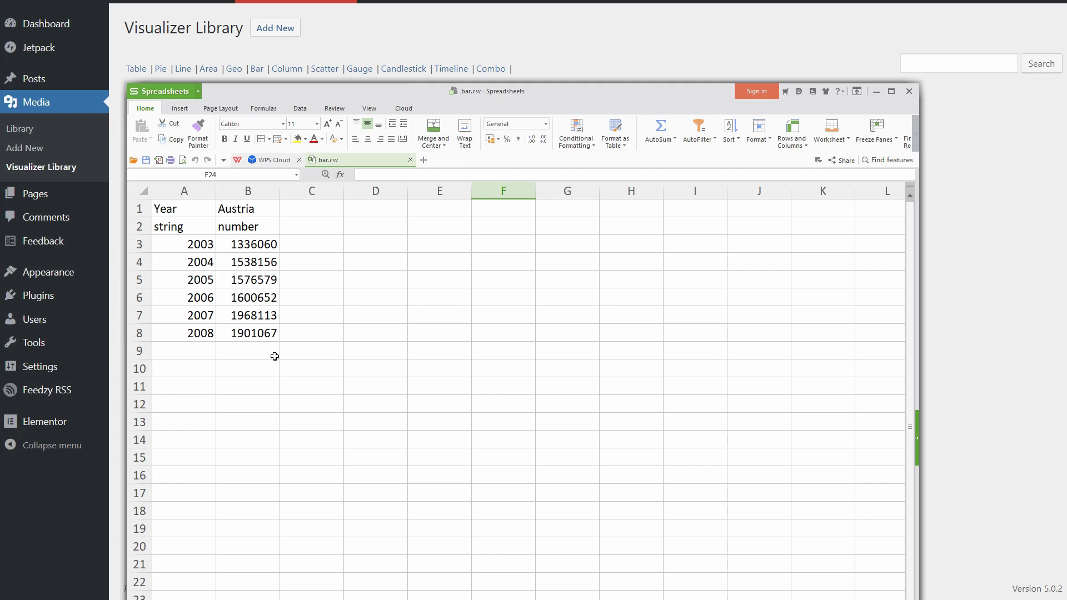
Add a new column C with header 'Austria' in C1 and type 'number' in C2
left_click(316, 212)
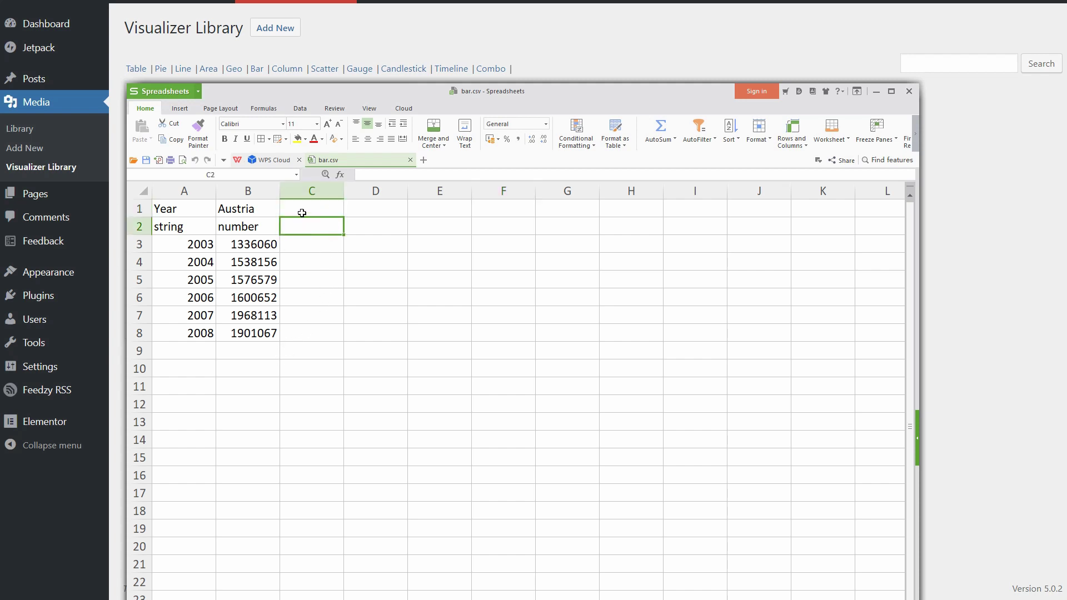
left_click(302, 213)
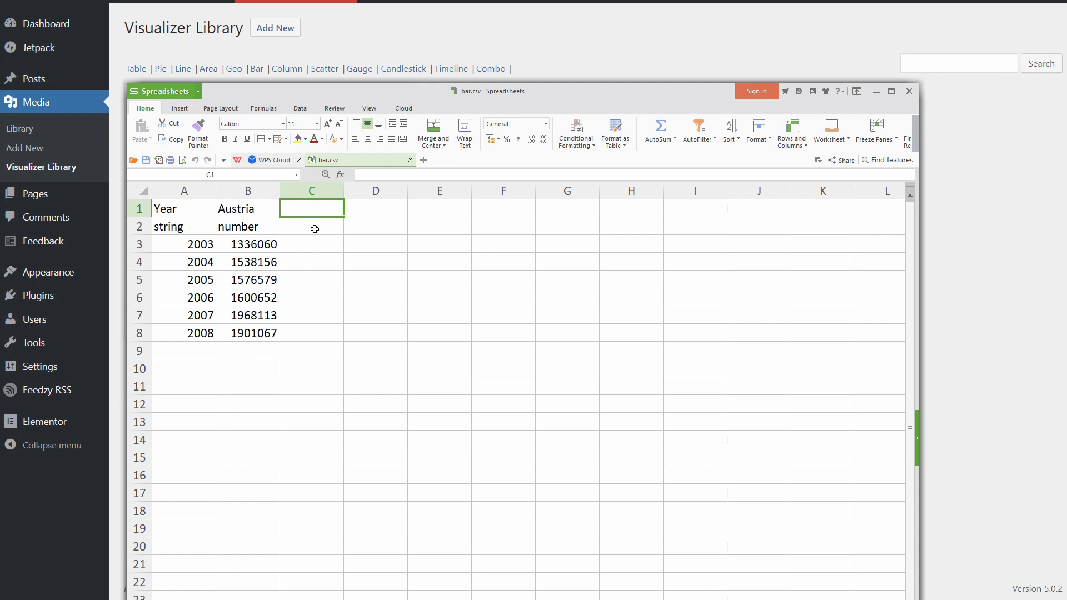
left_click(204, 298)
left_click(237, 302)
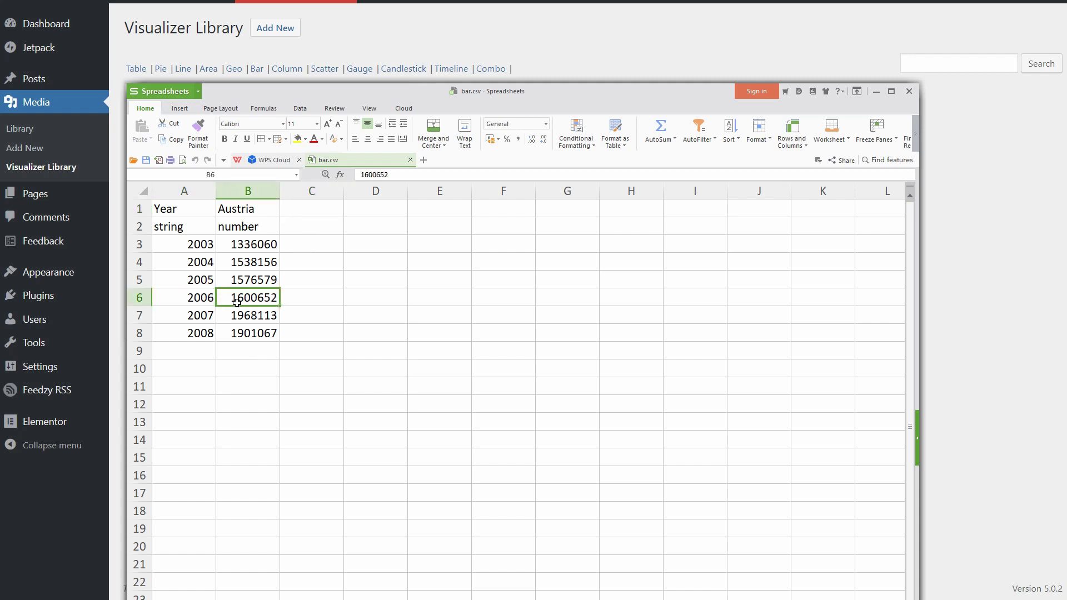
left_click(320, 209)
type("Austria")
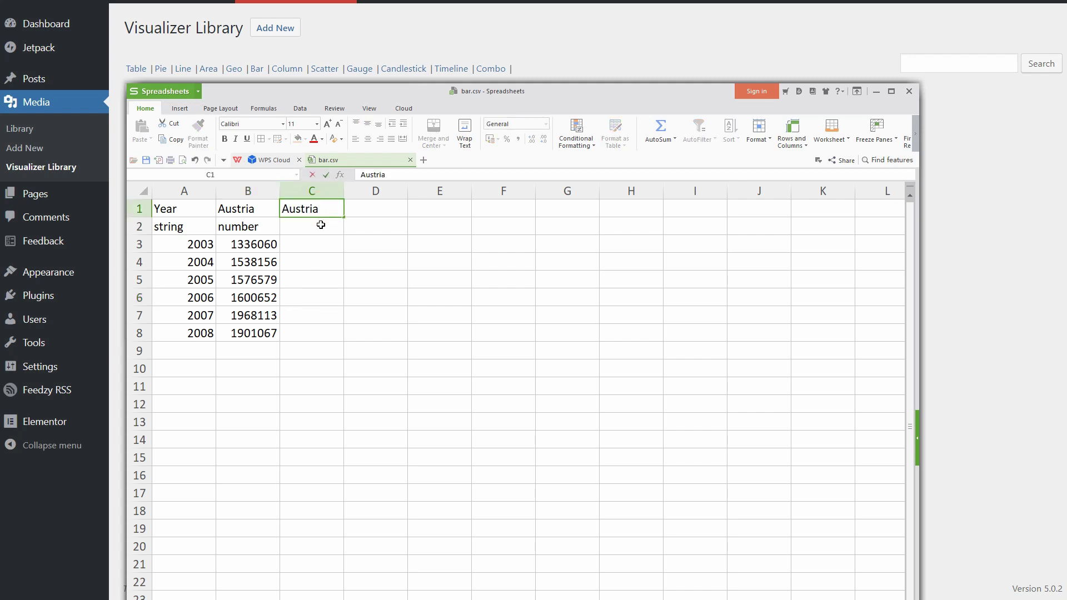
left_click(320, 225)
type("number")
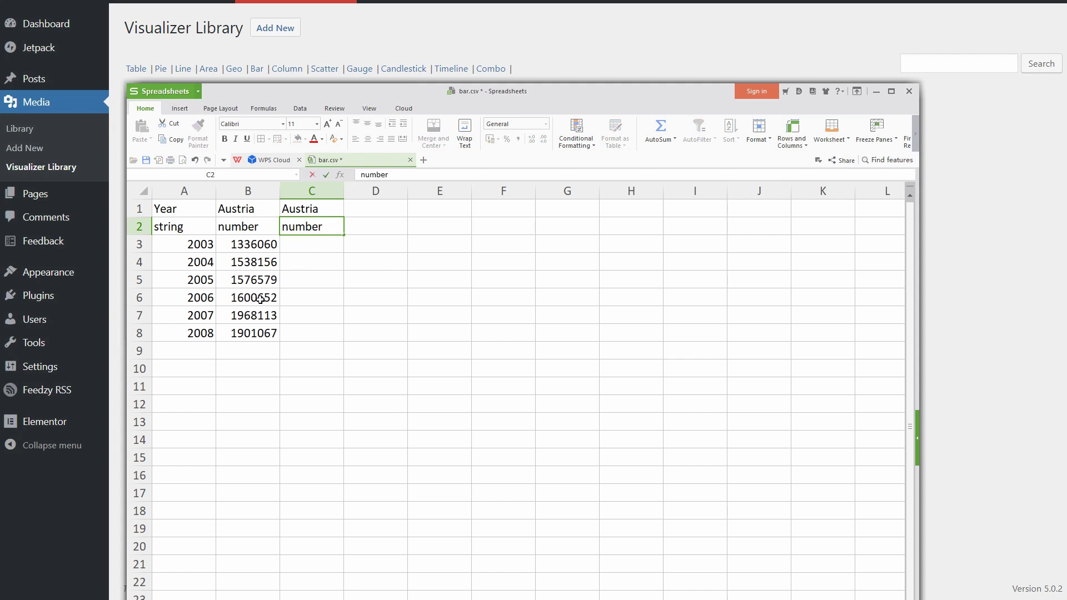
left_click(303, 245)
Move the 2006 value 1600652 from B6 to C6, then close and save bar.csv
left_click(309, 262)
left_click(315, 297)
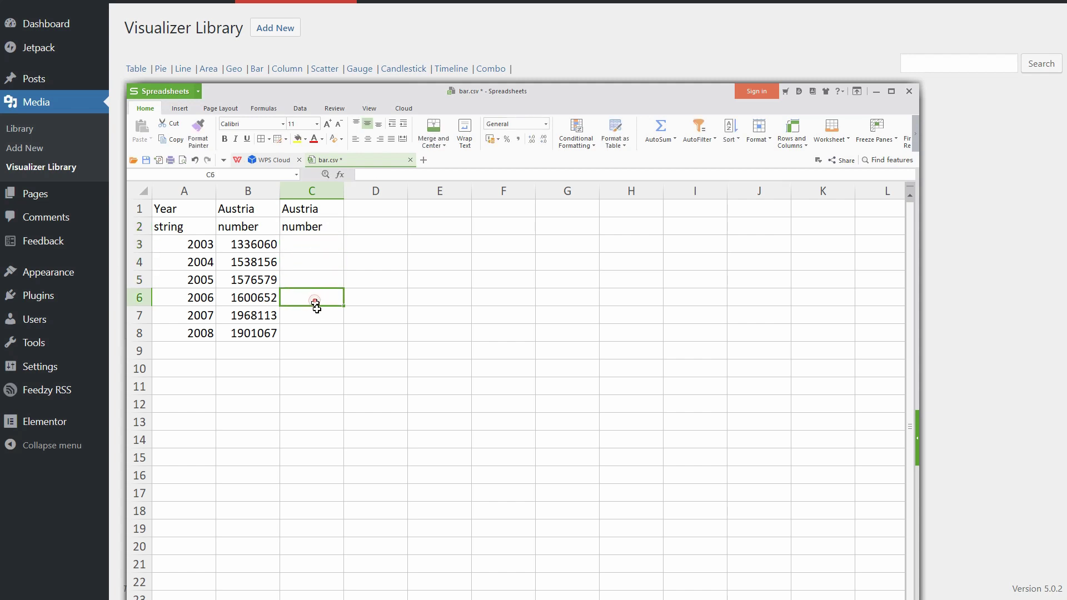
left_click(324, 333)
right_click(256, 298)
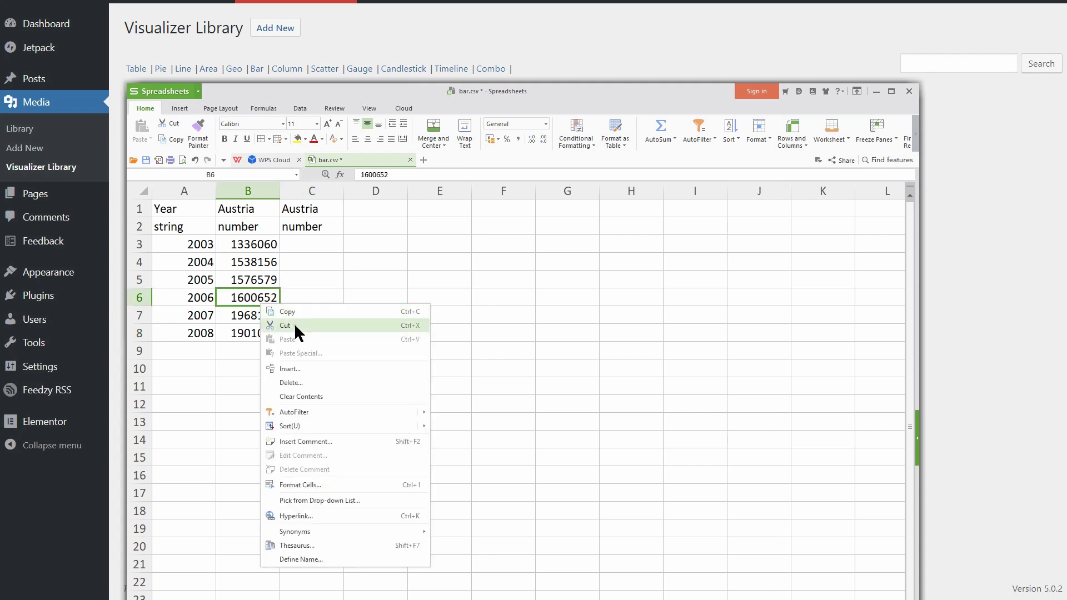
left_click(294, 323)
left_click(298, 302)
right_click(297, 302)
left_click(335, 341)
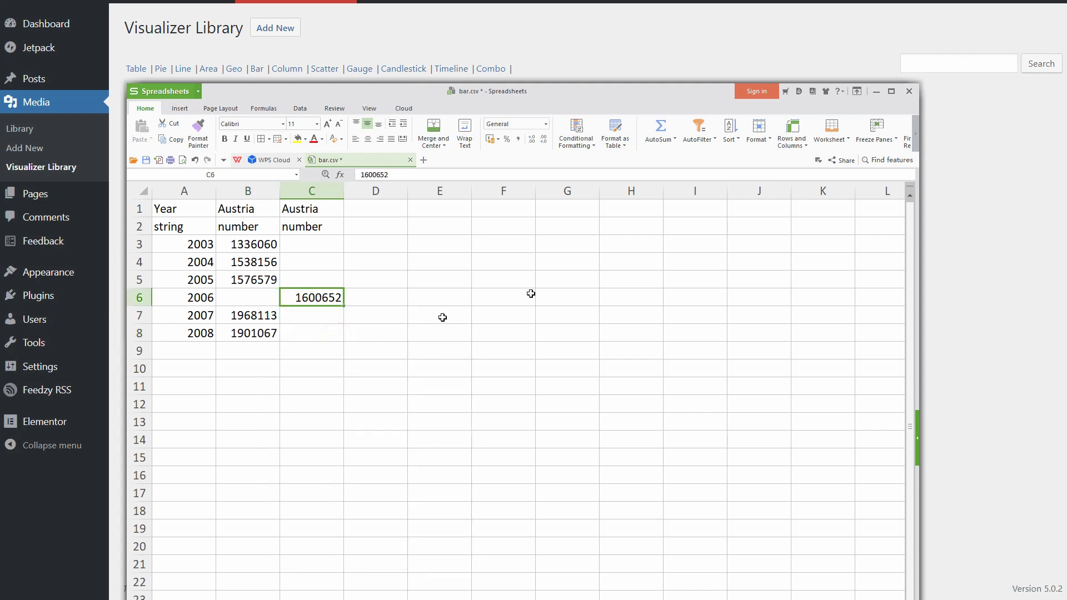
left_click(908, 92)
left_click(444, 401)
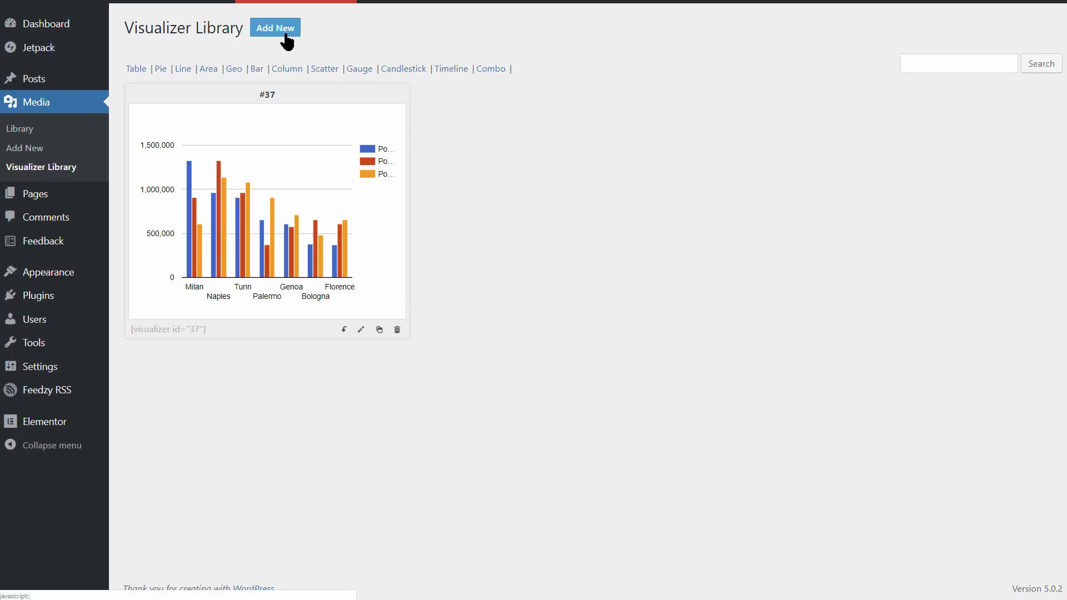
Create a new Bar chart and import bar.csv as its data
left_click(286, 33)
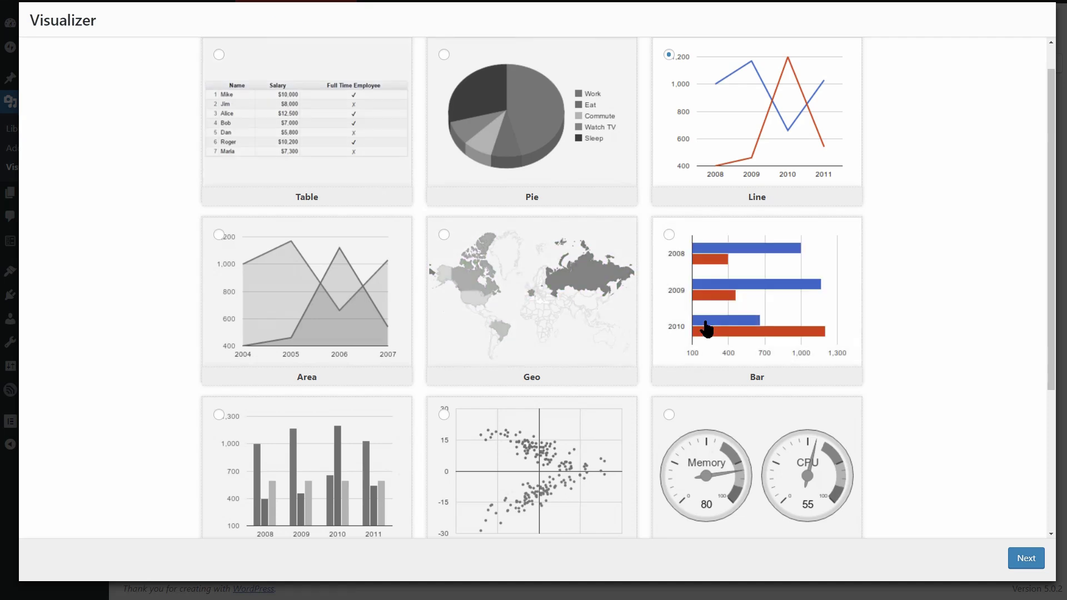
left_click(706, 328)
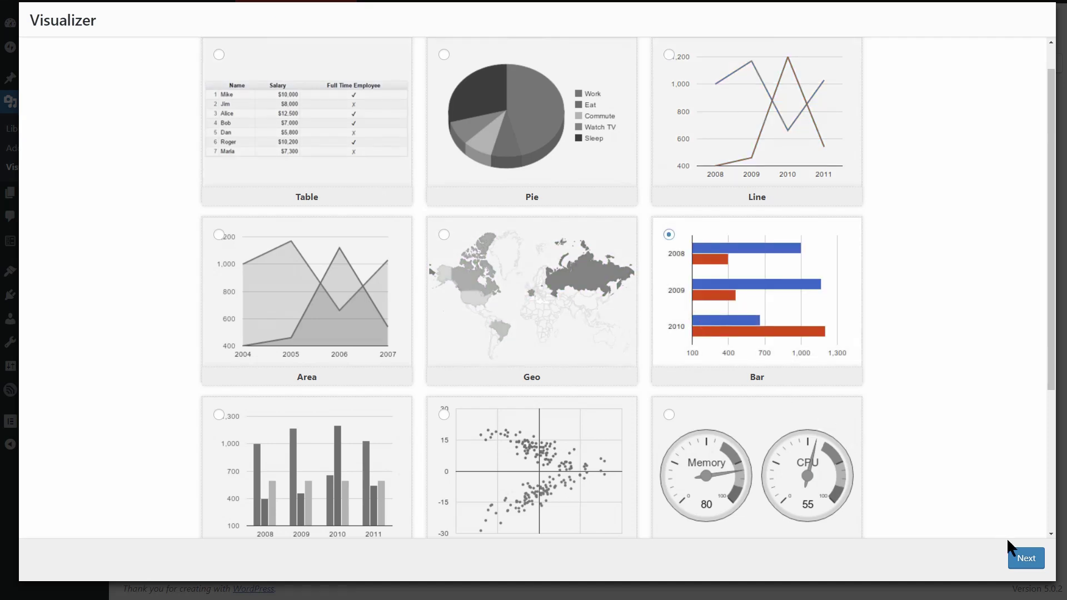
left_click(1026, 568)
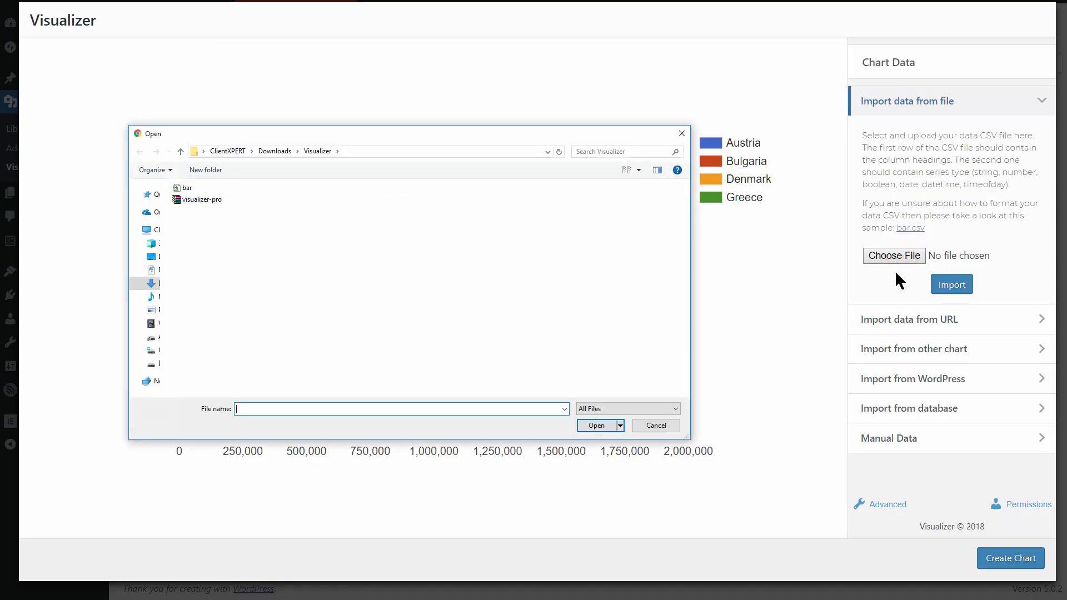
left_click(589, 425)
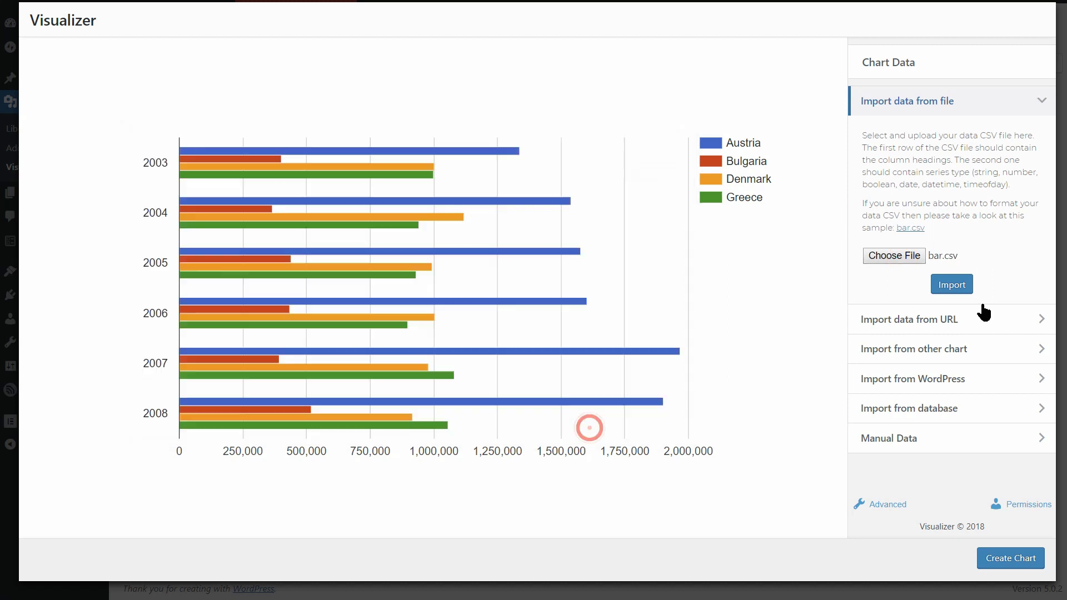
left_click(950, 286)
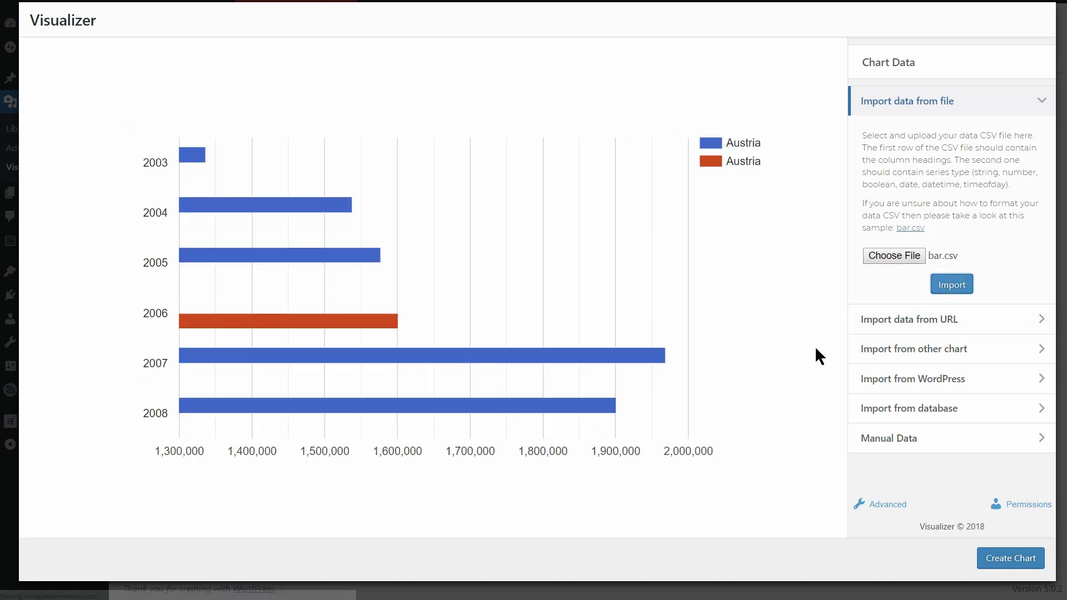
Set Bars Settings > Is Stacked to Yes
left_click(902, 505)
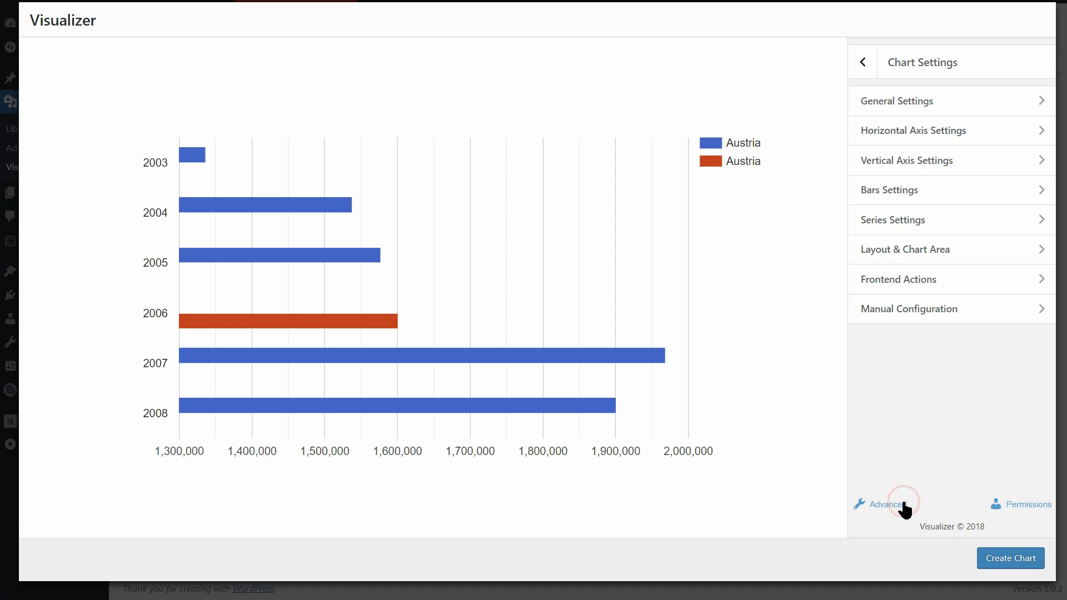
left_click(982, 191)
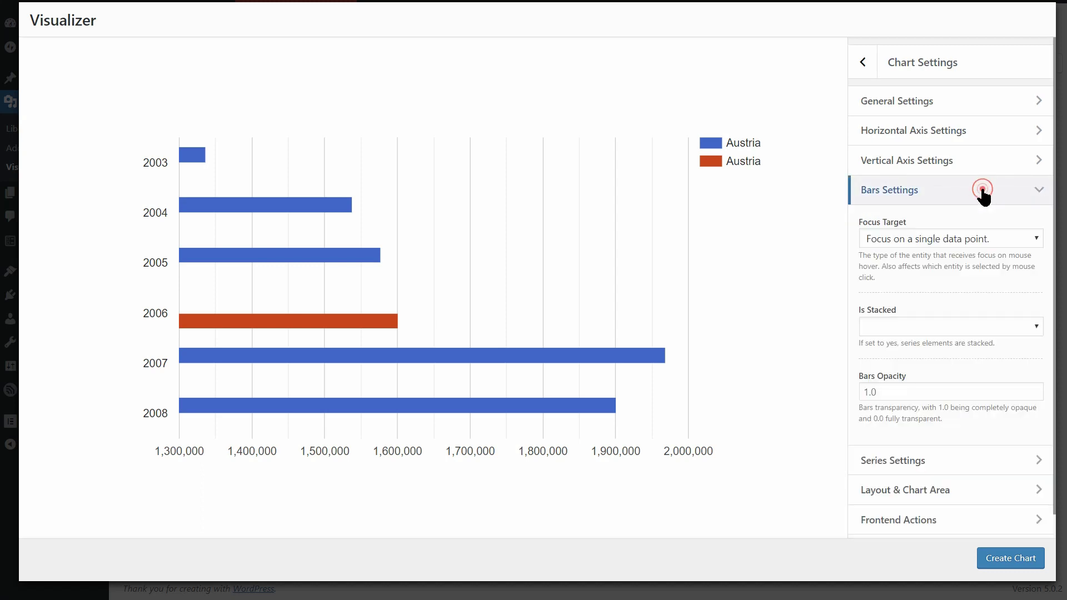
left_click(975, 321)
left_click(969, 360)
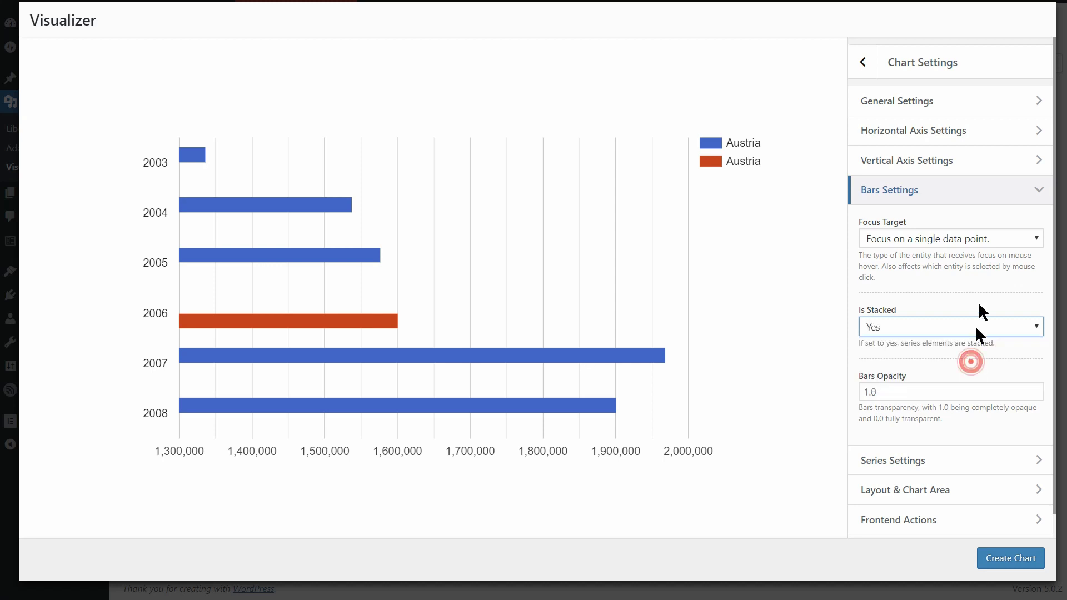
left_click(997, 198)
Set the Austria series' Visible In Legend to No and save the chart
left_click(987, 223)
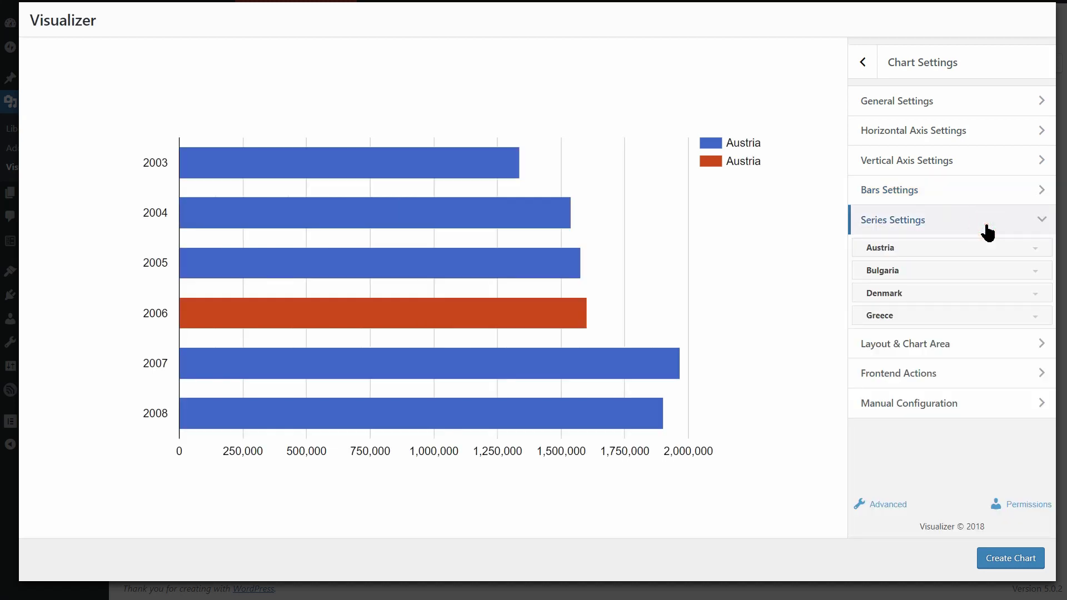
left_click(975, 249)
left_click(965, 288)
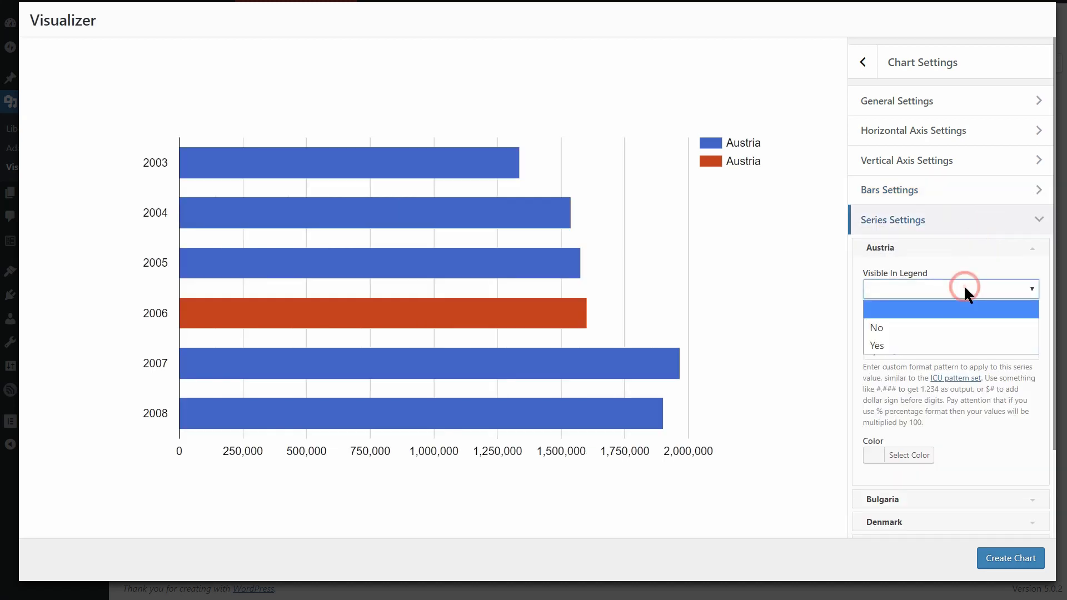
left_click(946, 328)
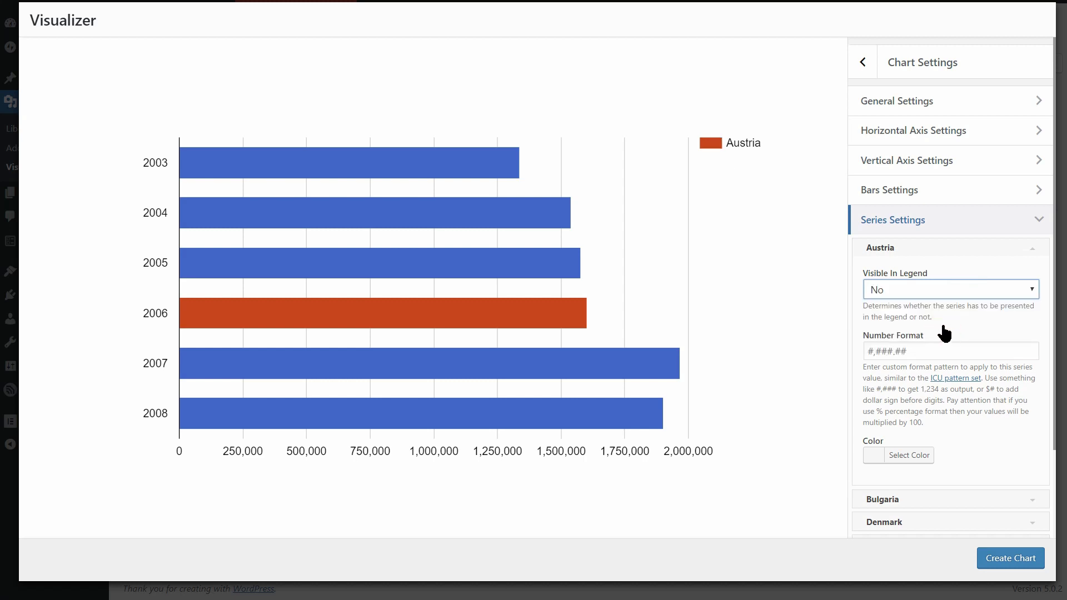
left_click(1023, 222)
left_click(1013, 559)
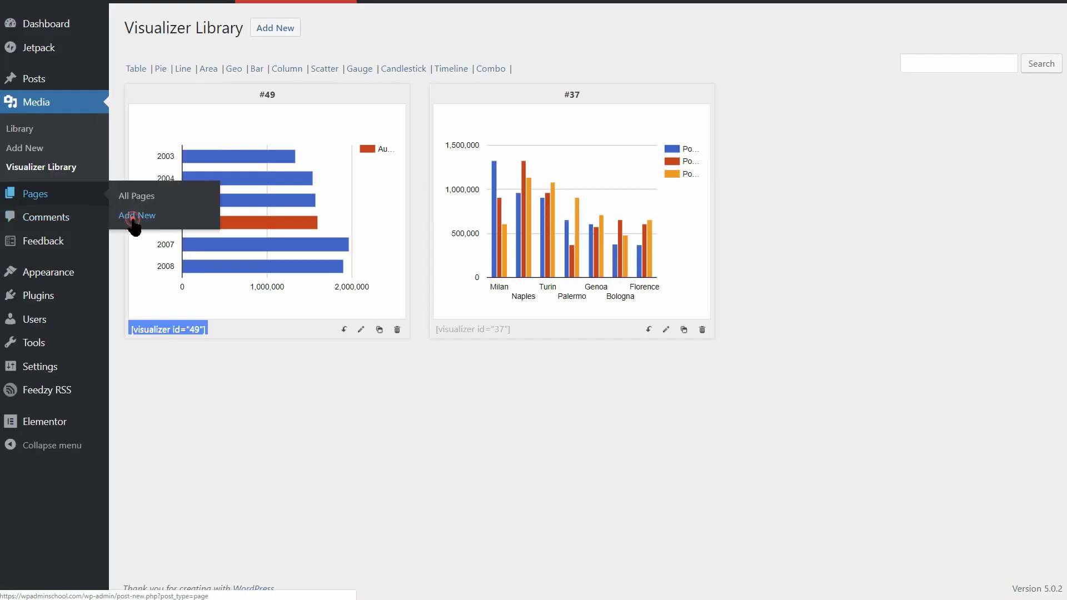
Add a new page with a Visualizer Chart block displaying existing chart #49
left_click(133, 216)
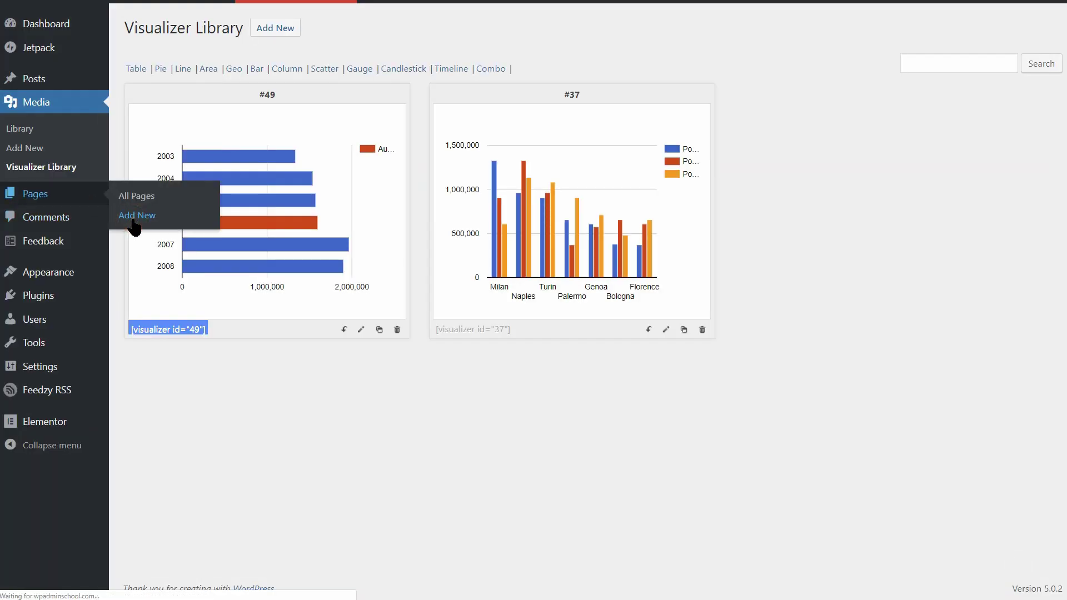
left_click(127, 22)
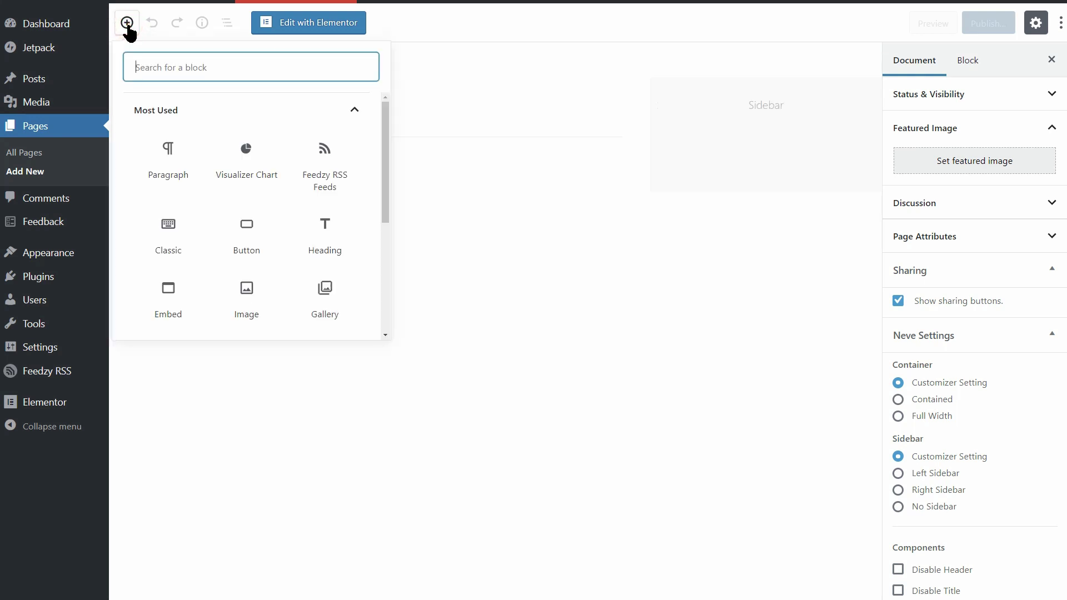
left_click(246, 174)
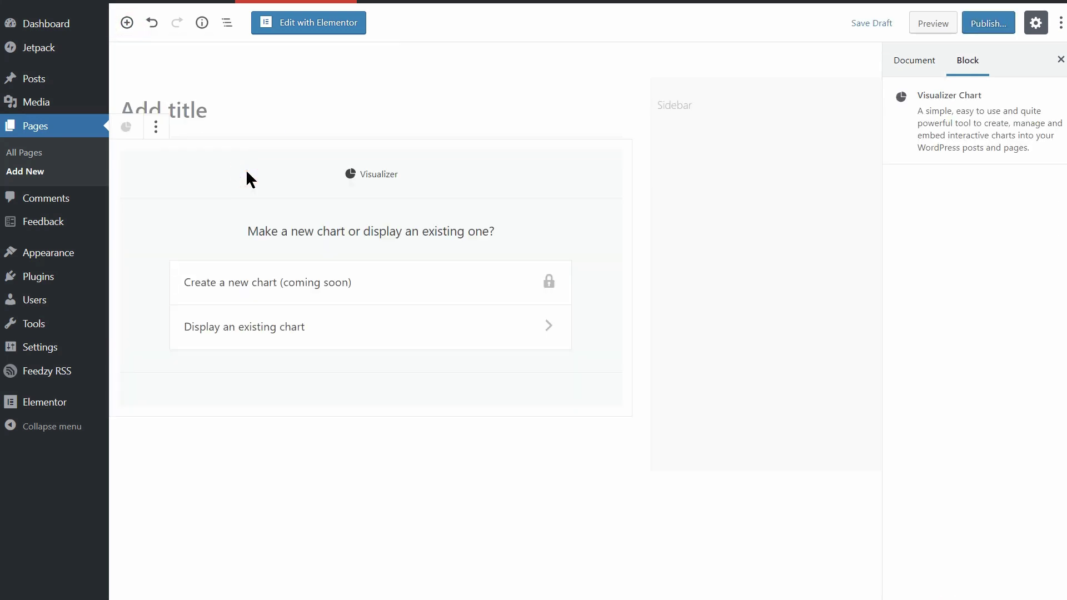
left_click(400, 322)
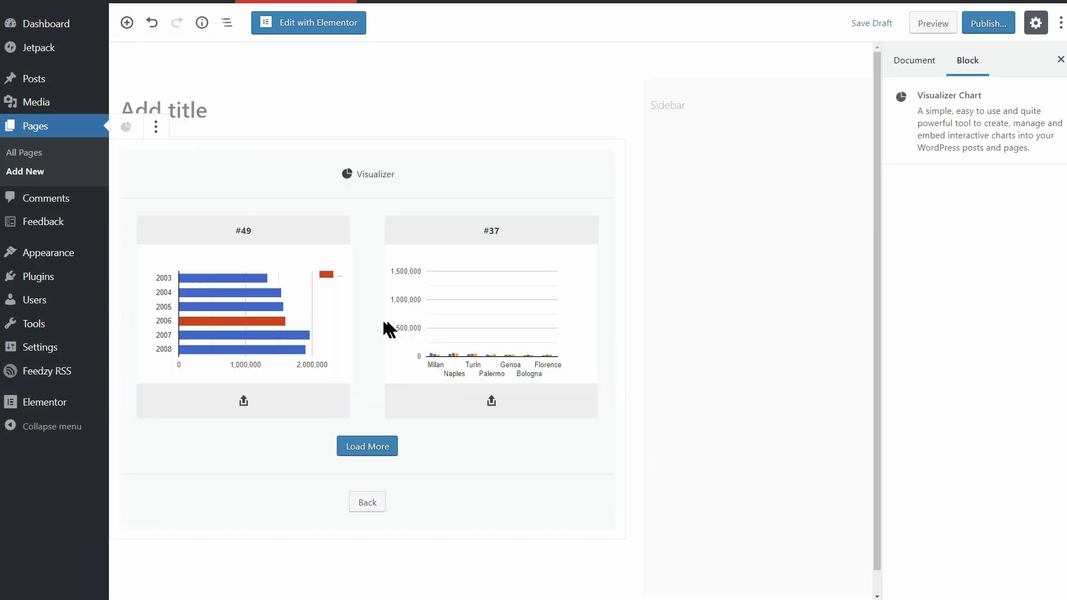
left_click(243, 400)
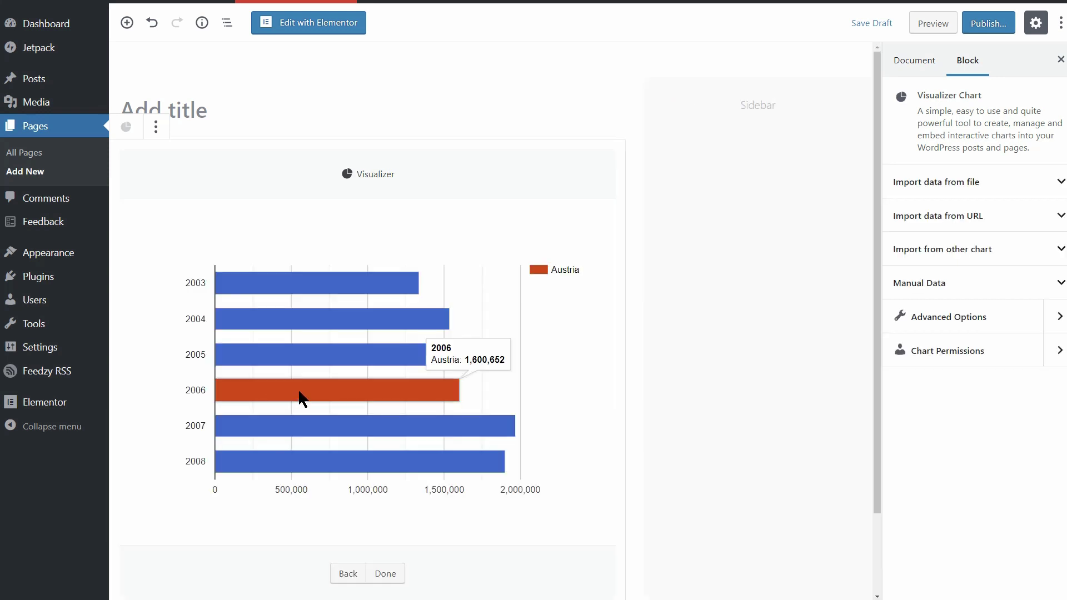
left_click(389, 573)
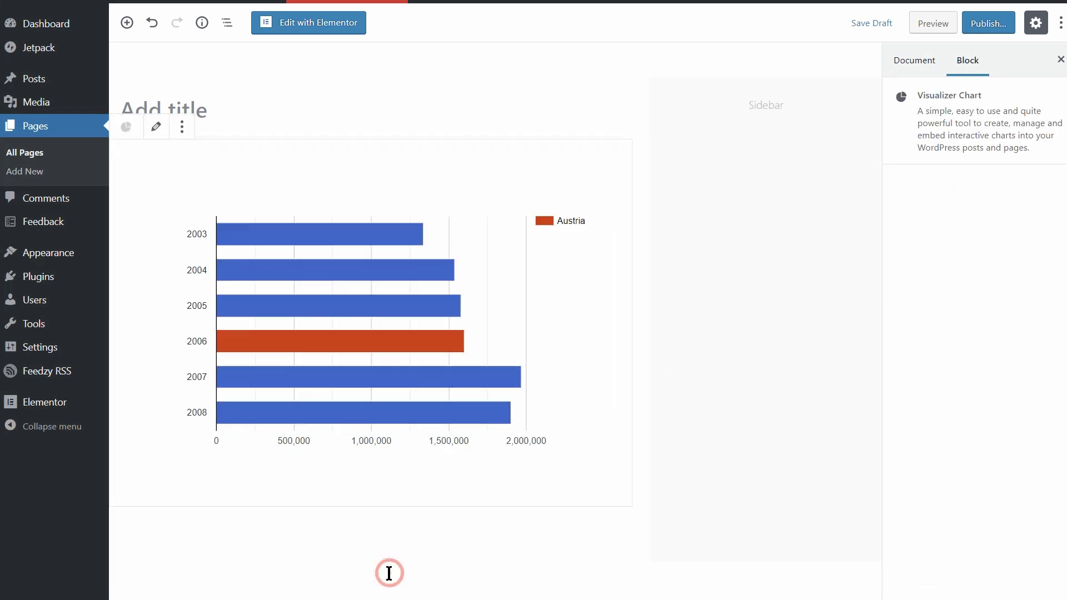
Open the block's chart editor and expand Chart Permissions' Who can see and Who can edit
left_click(160, 129)
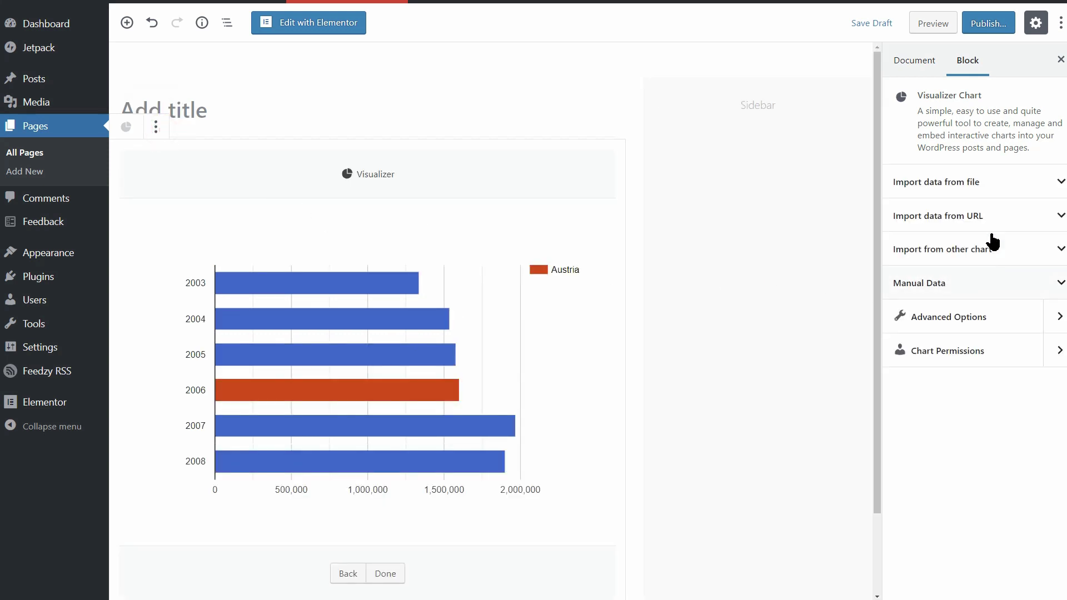
left_click(1026, 183)
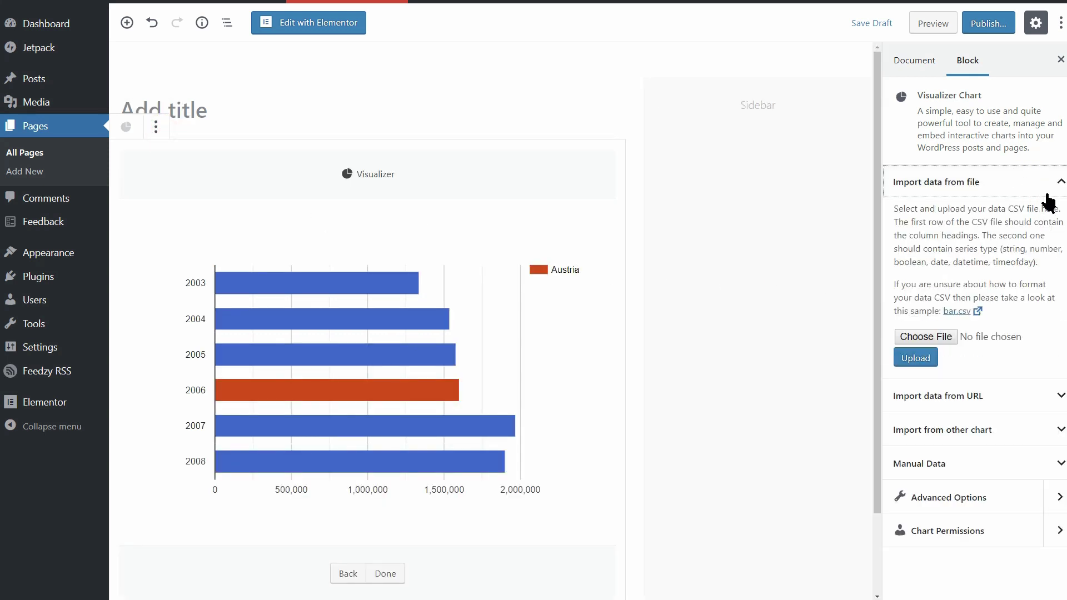
left_click(1049, 183)
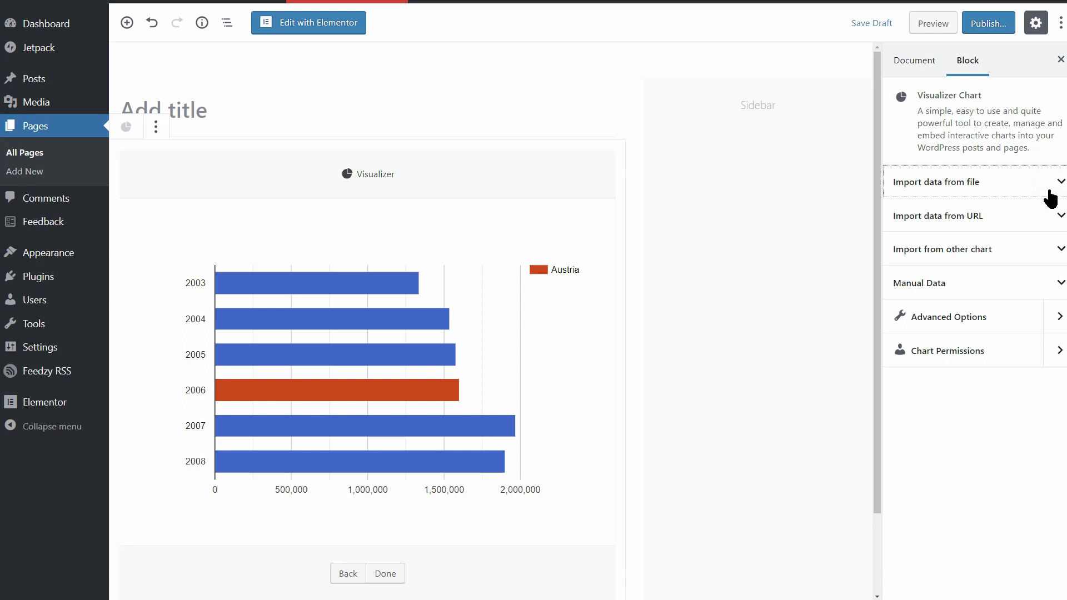
left_click(1028, 356)
left_click(1062, 236)
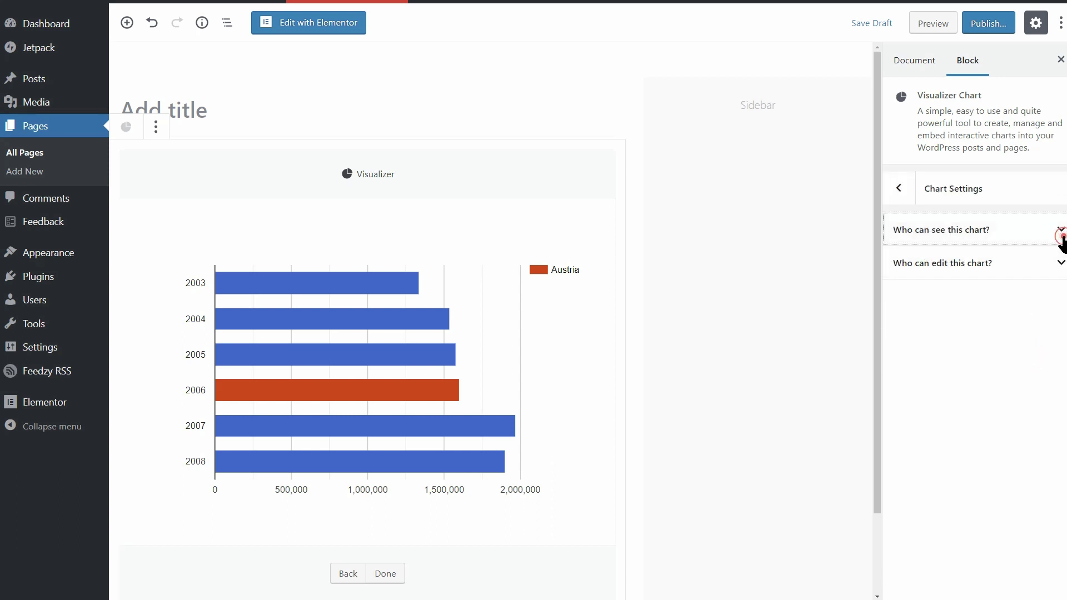
left_click(1060, 331)
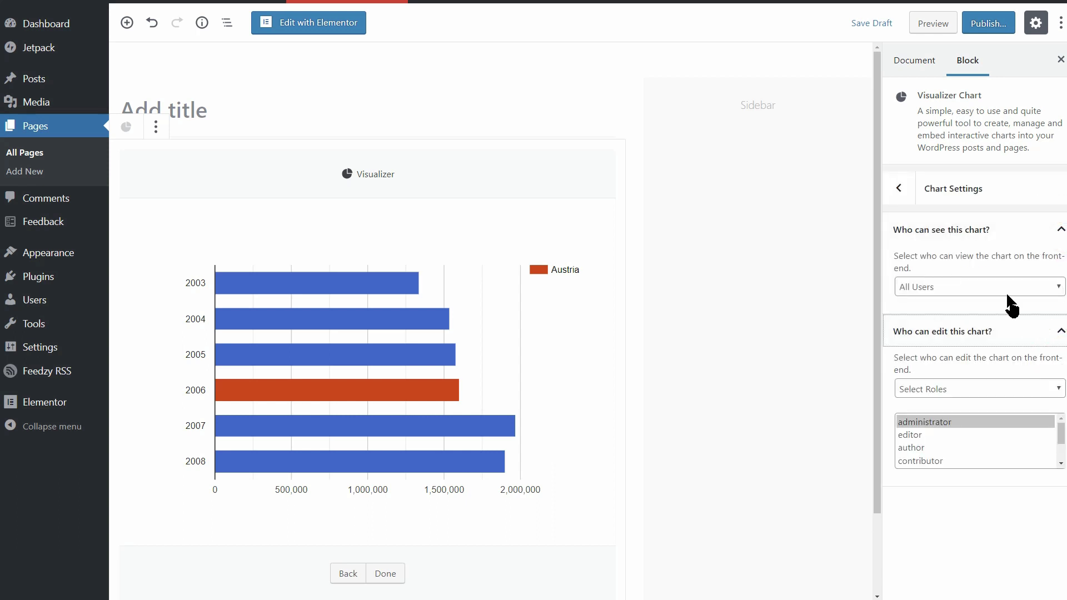